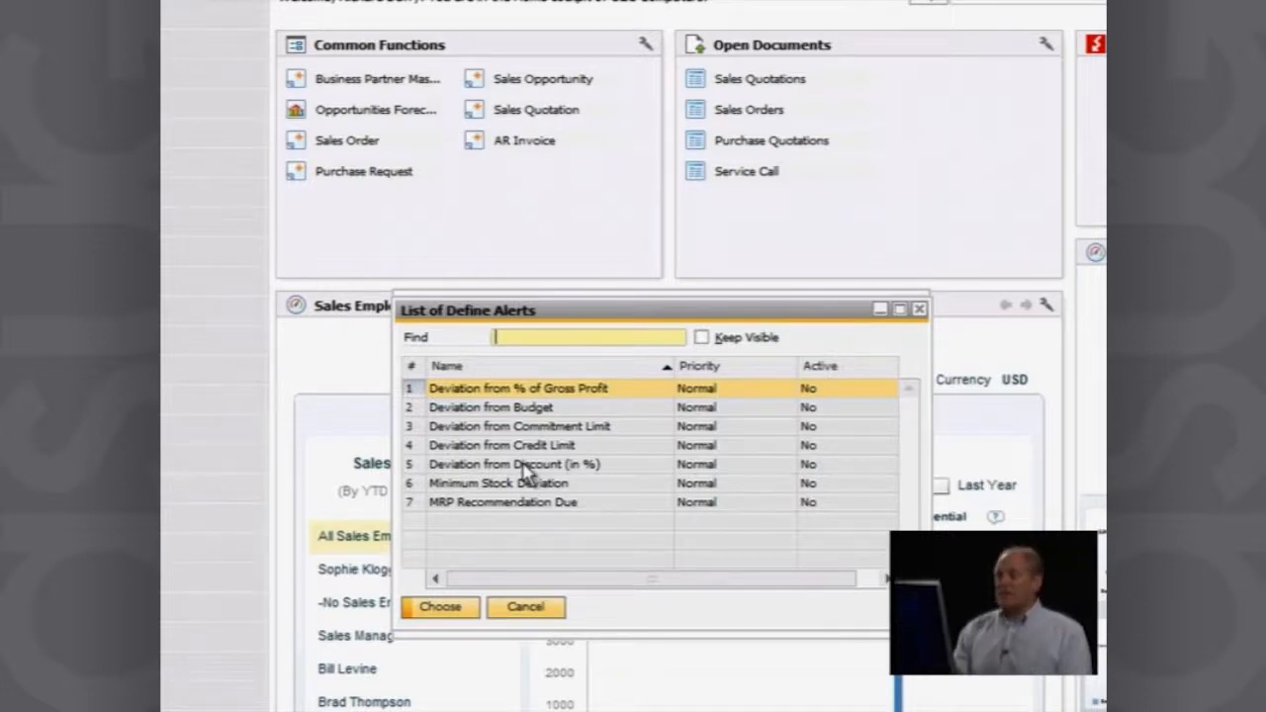
# Step: Open the Deviation from % of Gross Profit alert, activate it, and set its profit percentage condition to 10
pyautogui.doubleClick(539, 389)
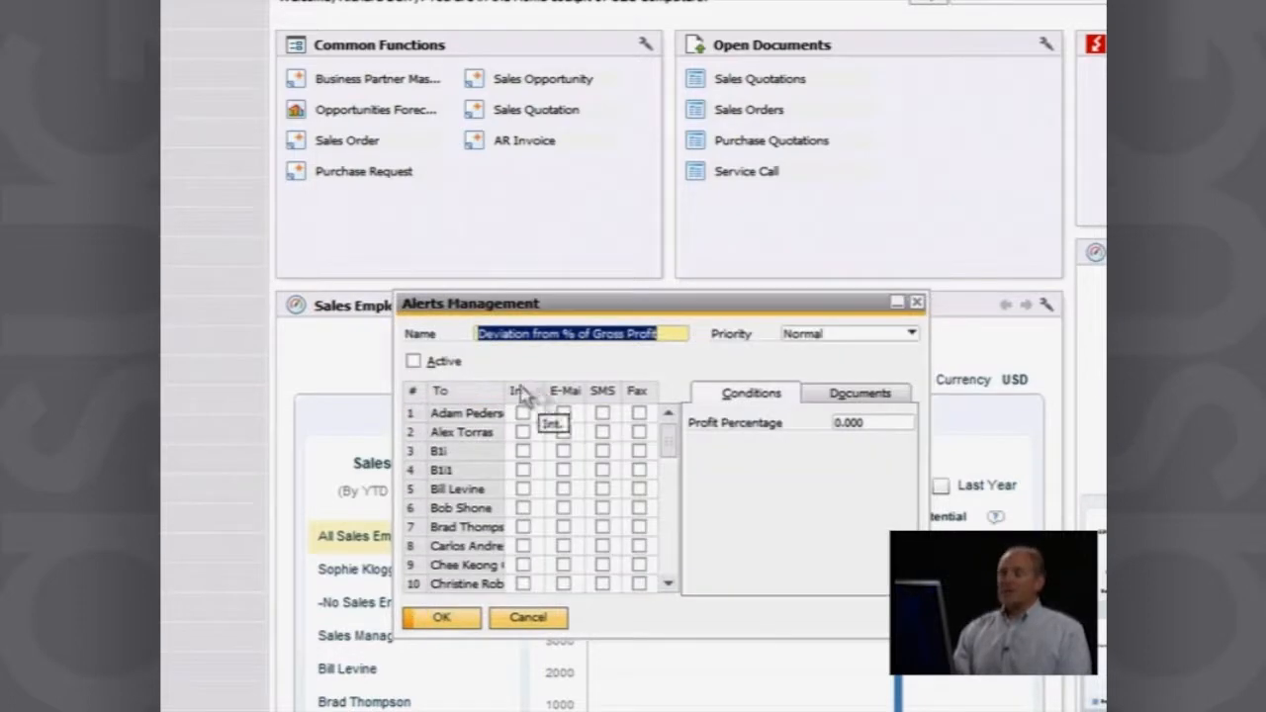
pyautogui.click(414, 362)
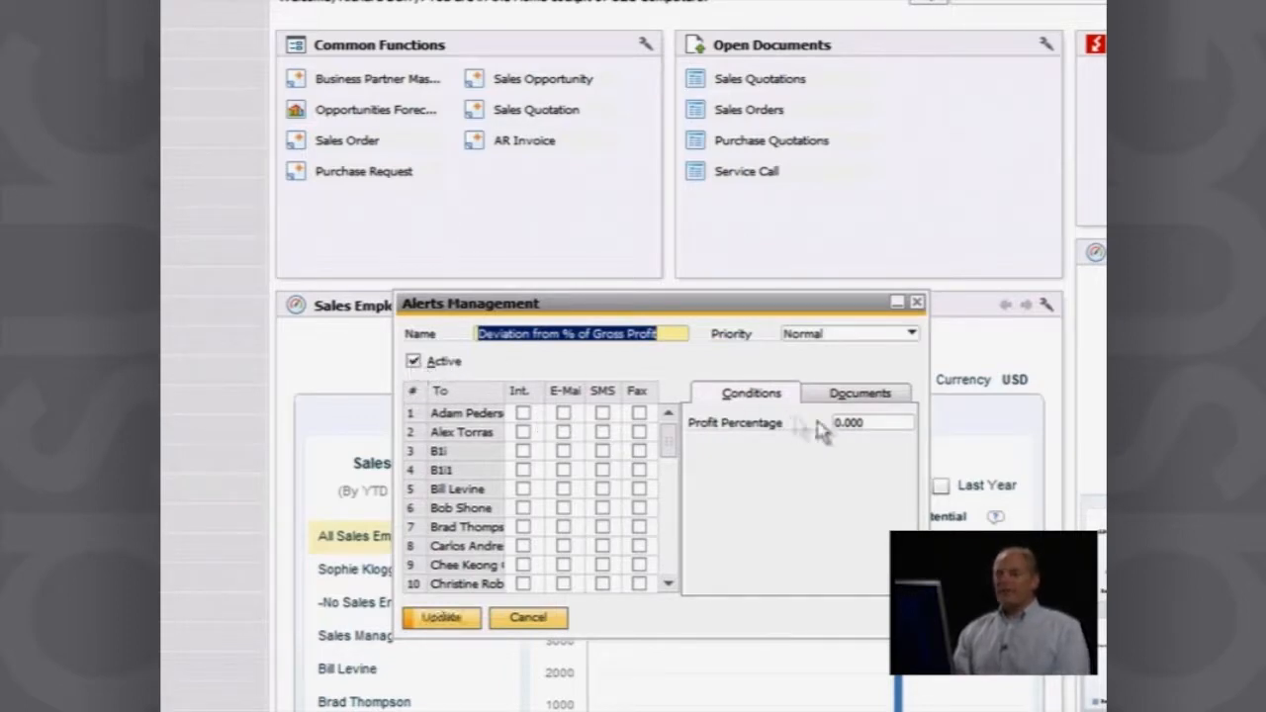
pyautogui.click(862, 422)
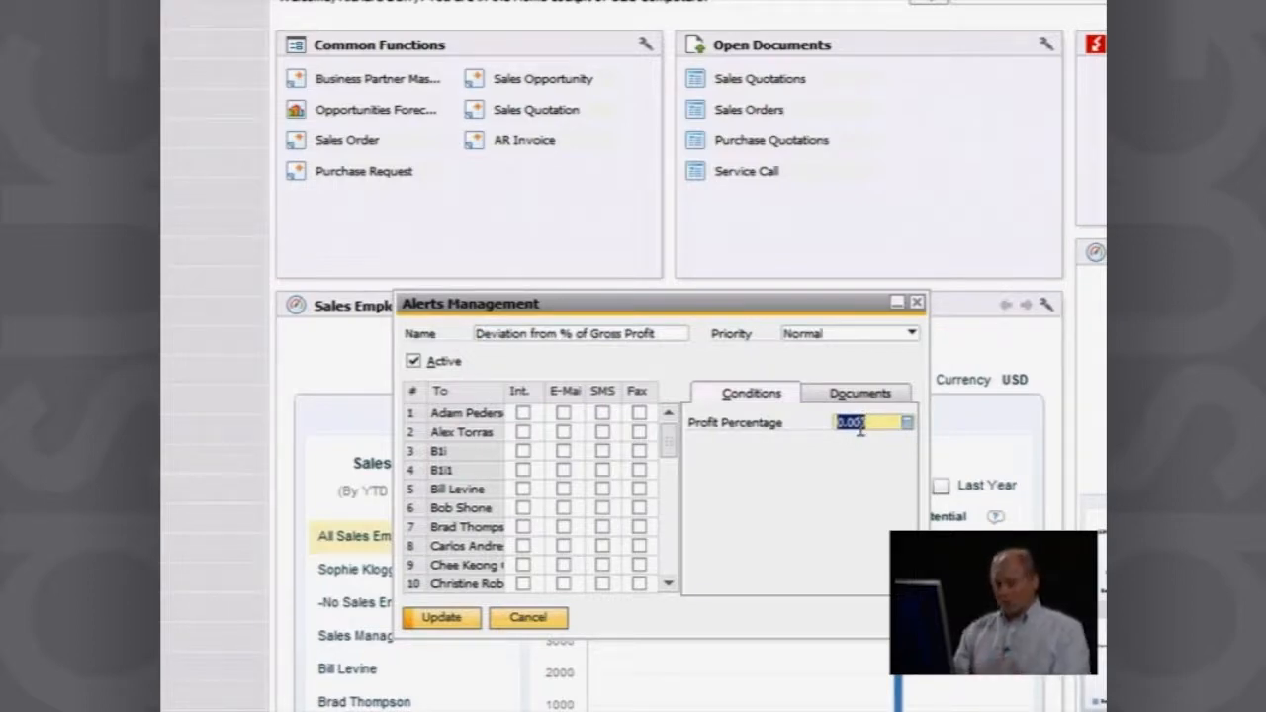
pyautogui.write('10')
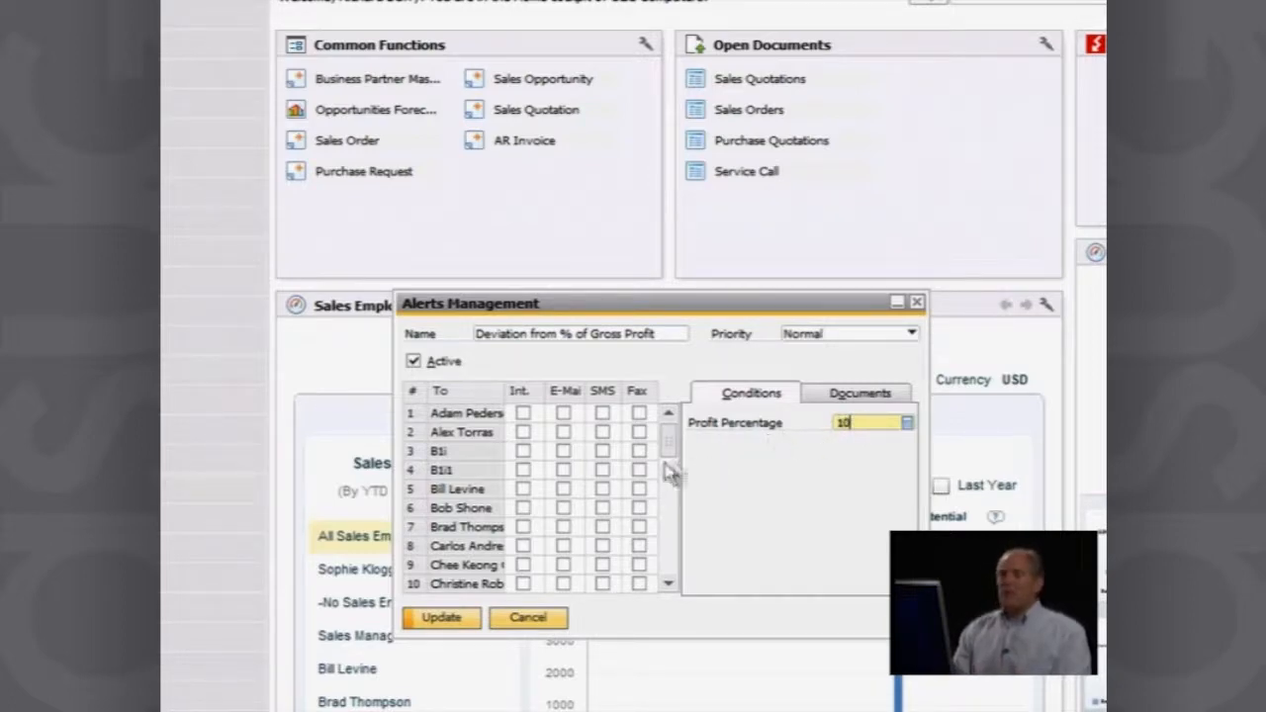
# Step: Make the logged-in user a recipient of the alert through internal messages
pyautogui.click(672, 571)
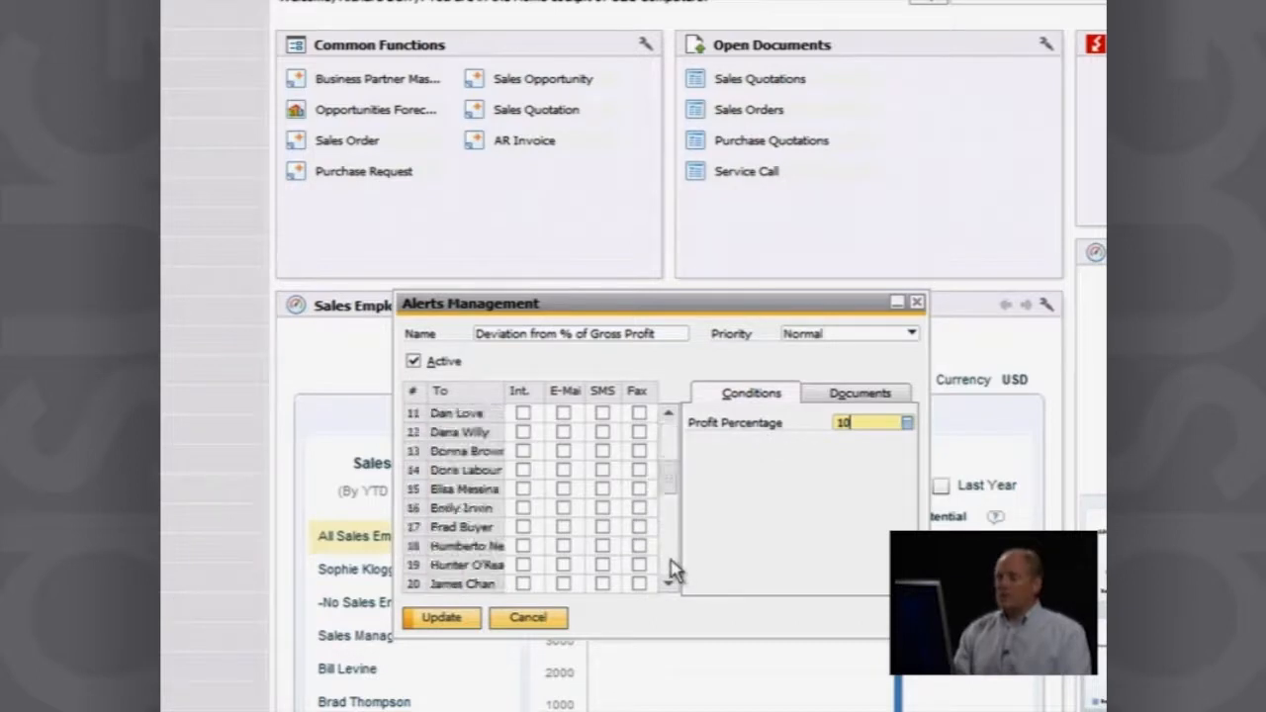
pyautogui.click(671, 571)
pyautogui.click(671, 572)
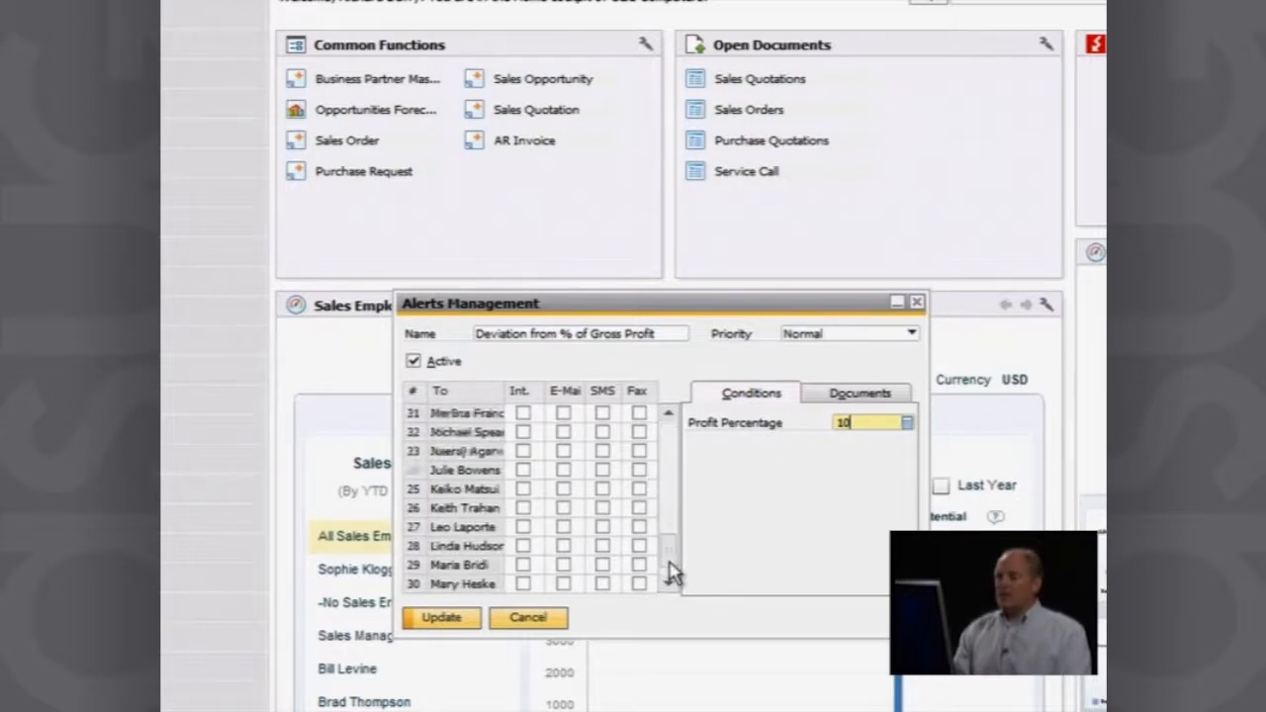
pyautogui.click(669, 585)
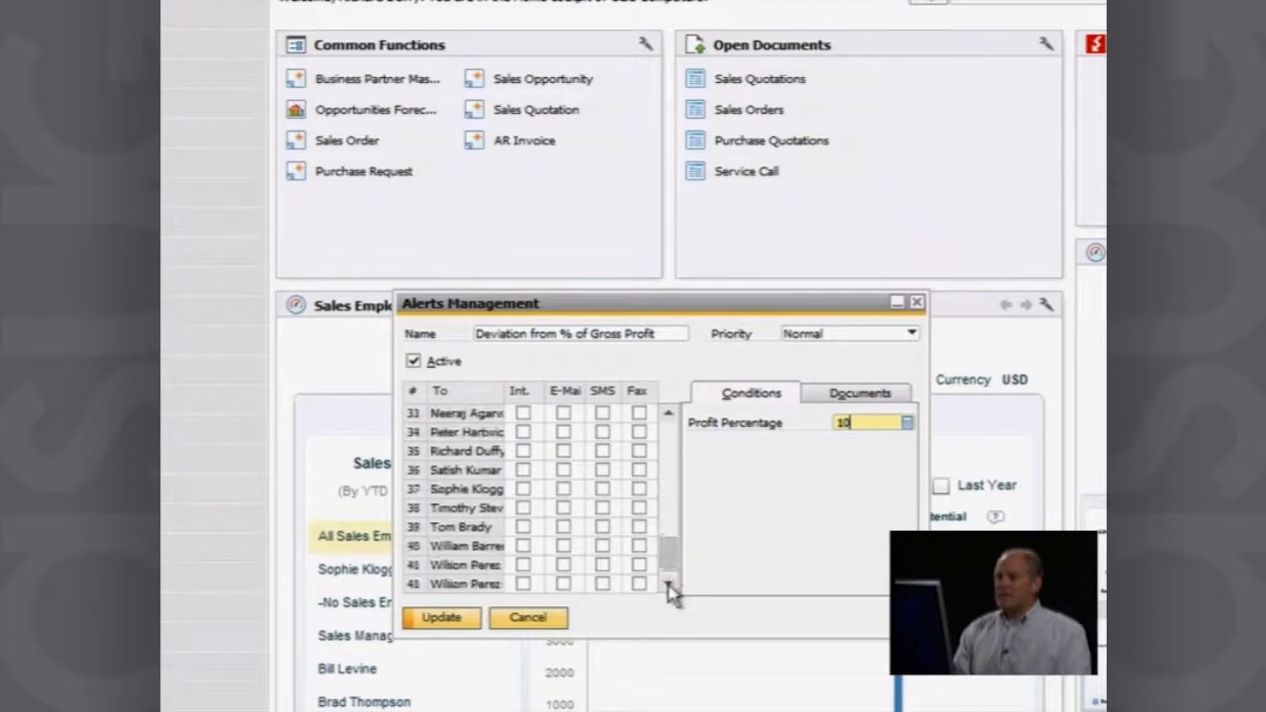
pyautogui.click(670, 586)
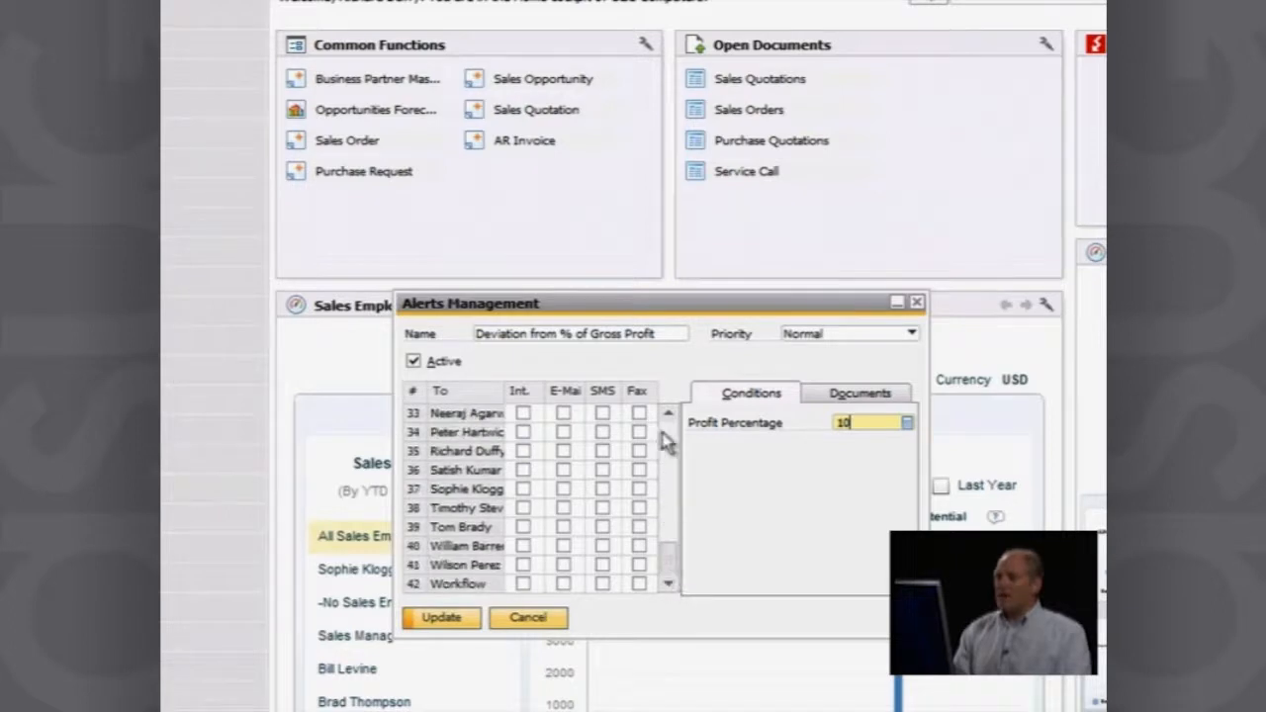
pyautogui.click(524, 452)
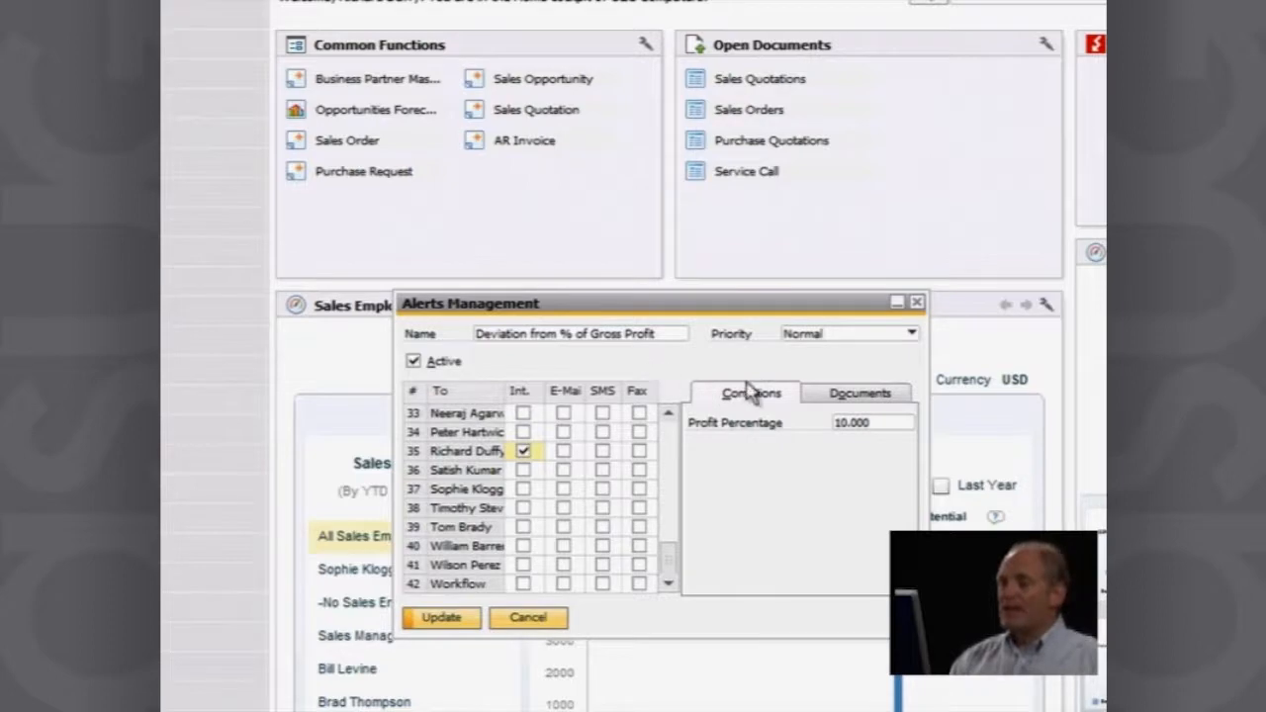
# Step: Apply the alert to Sales Quotations and Sales Orders, and save the alert settings
pyautogui.click(849, 399)
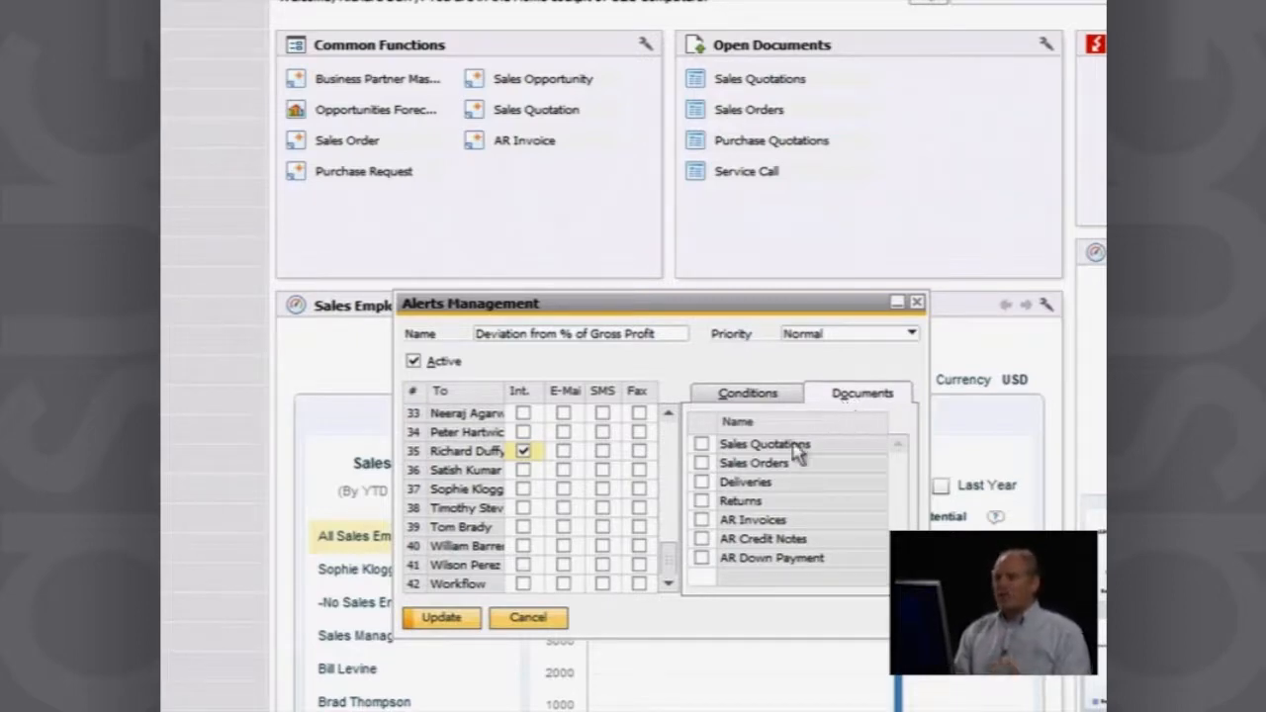
pyautogui.click(701, 445)
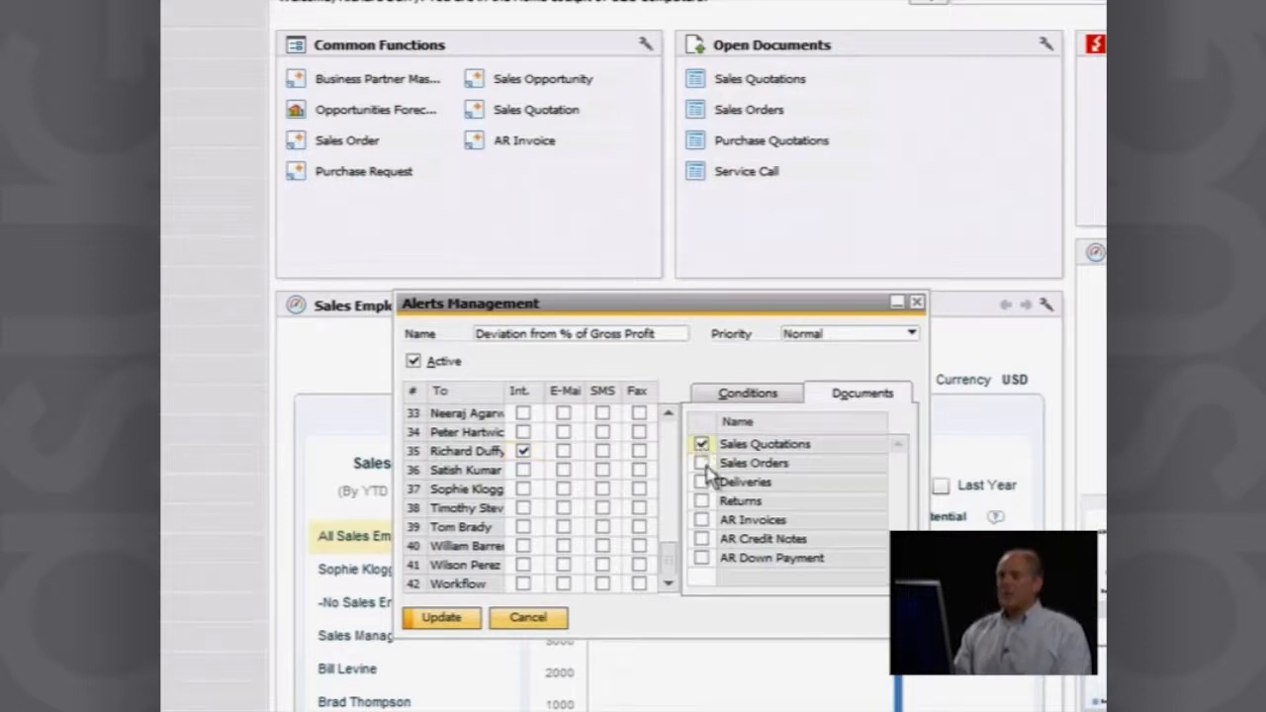
pyautogui.click(702, 464)
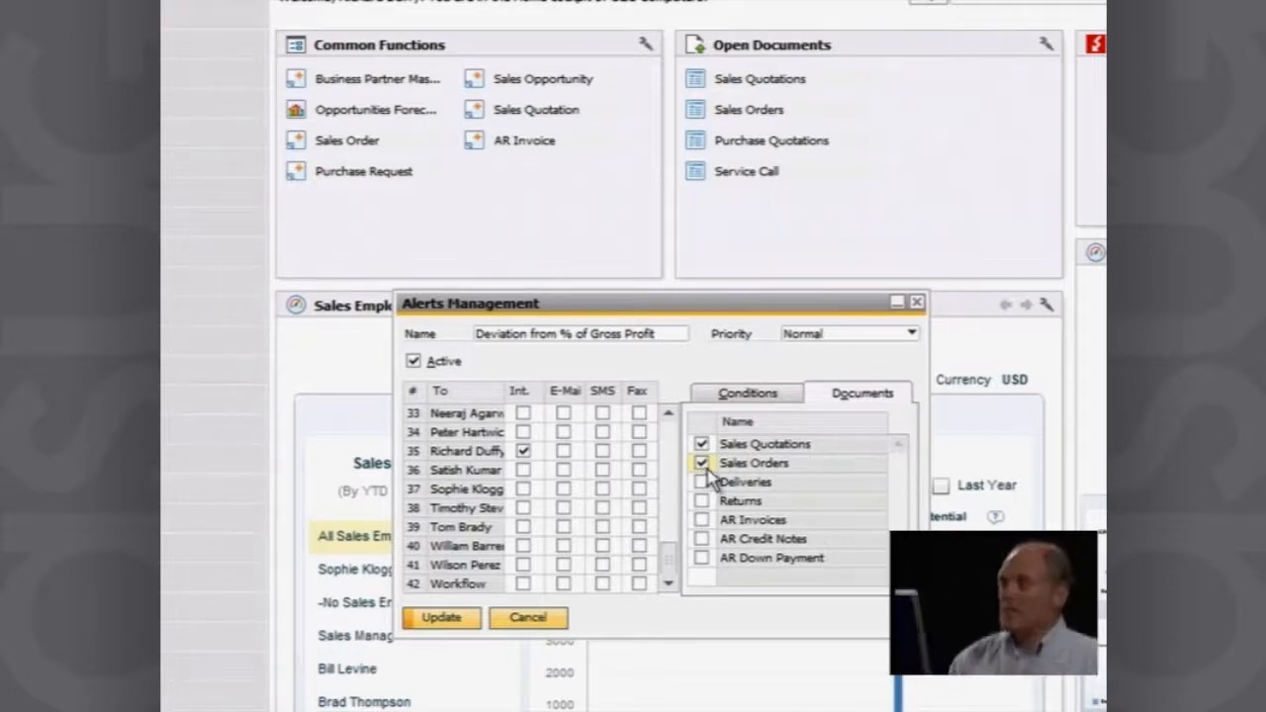
pyautogui.click(704, 467)
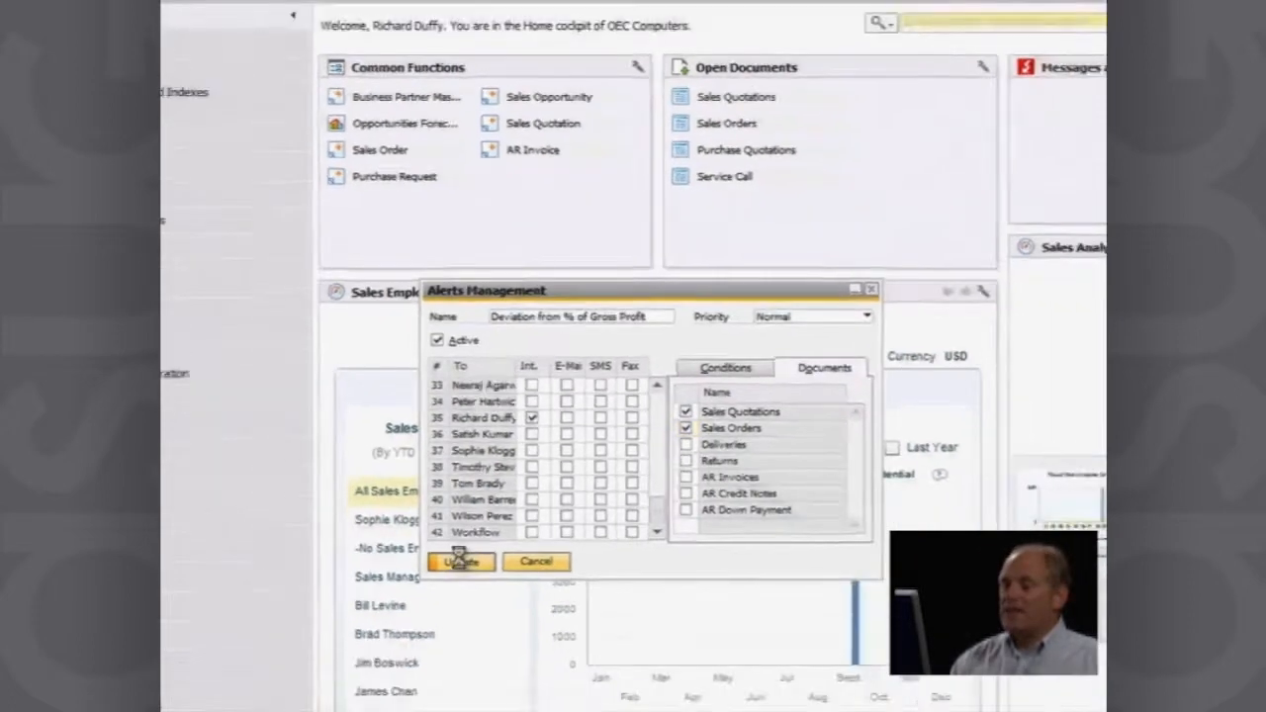
pyautogui.click(442, 618)
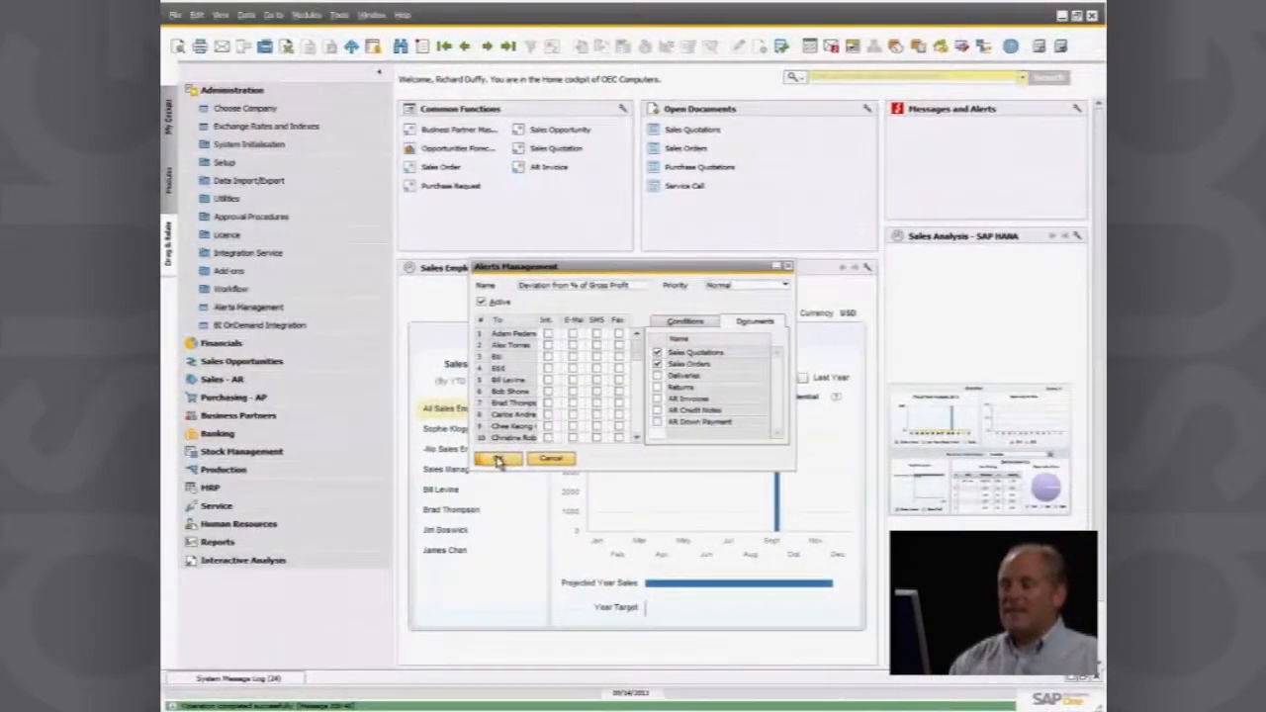
pyautogui.click(497, 460)
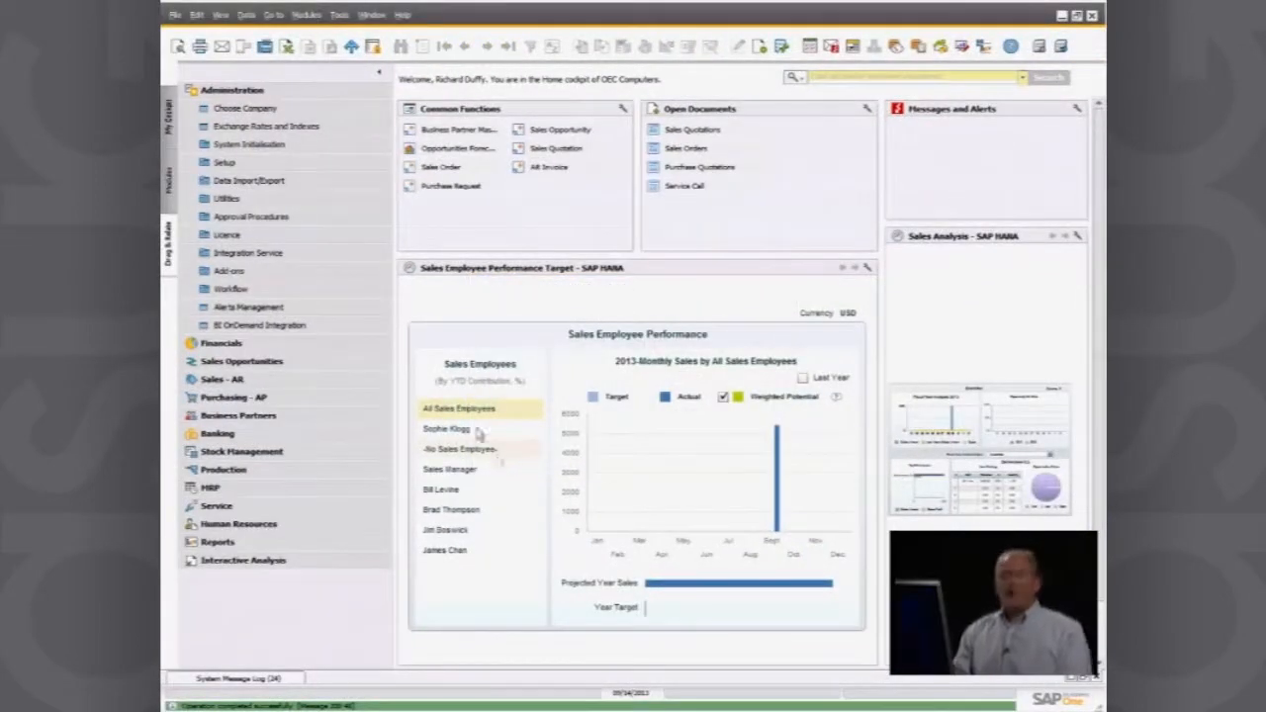
# Step: Start a new sales order from the common functions and choose Earthshaker Corporation as the customer
pyautogui.click(273, 164)
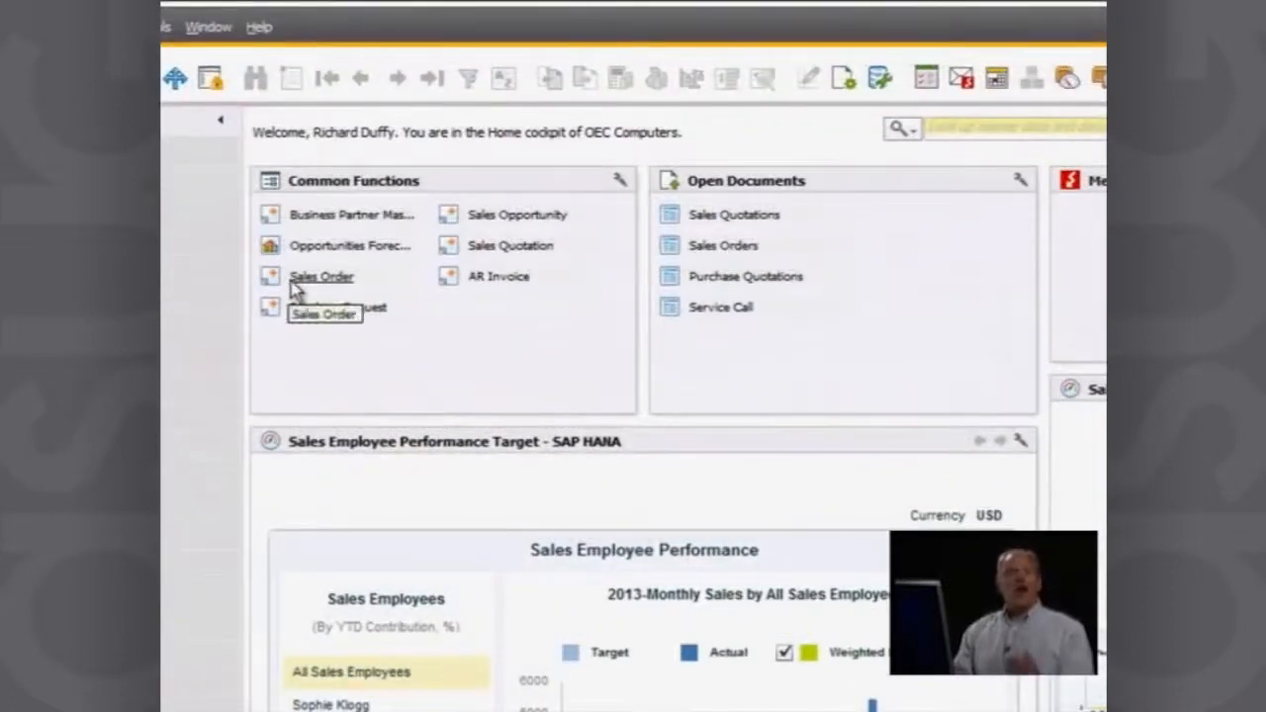
pyautogui.click(339, 280)
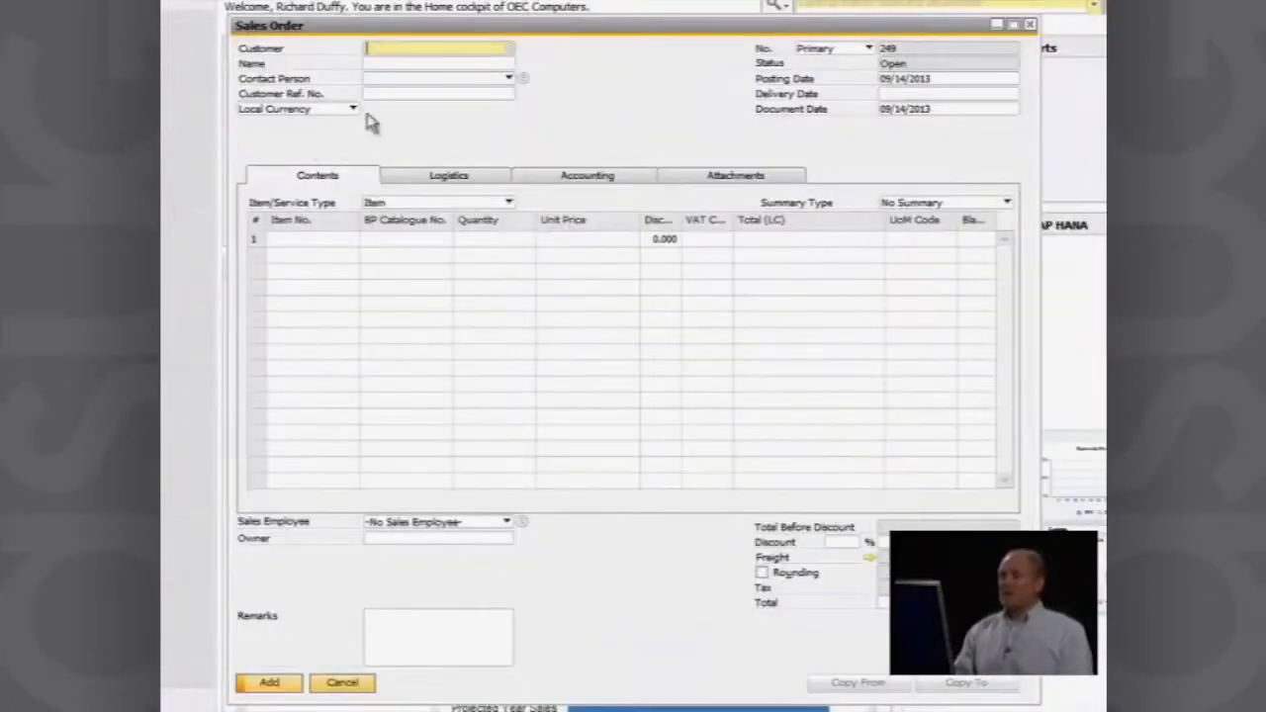
pyautogui.click(508, 47)
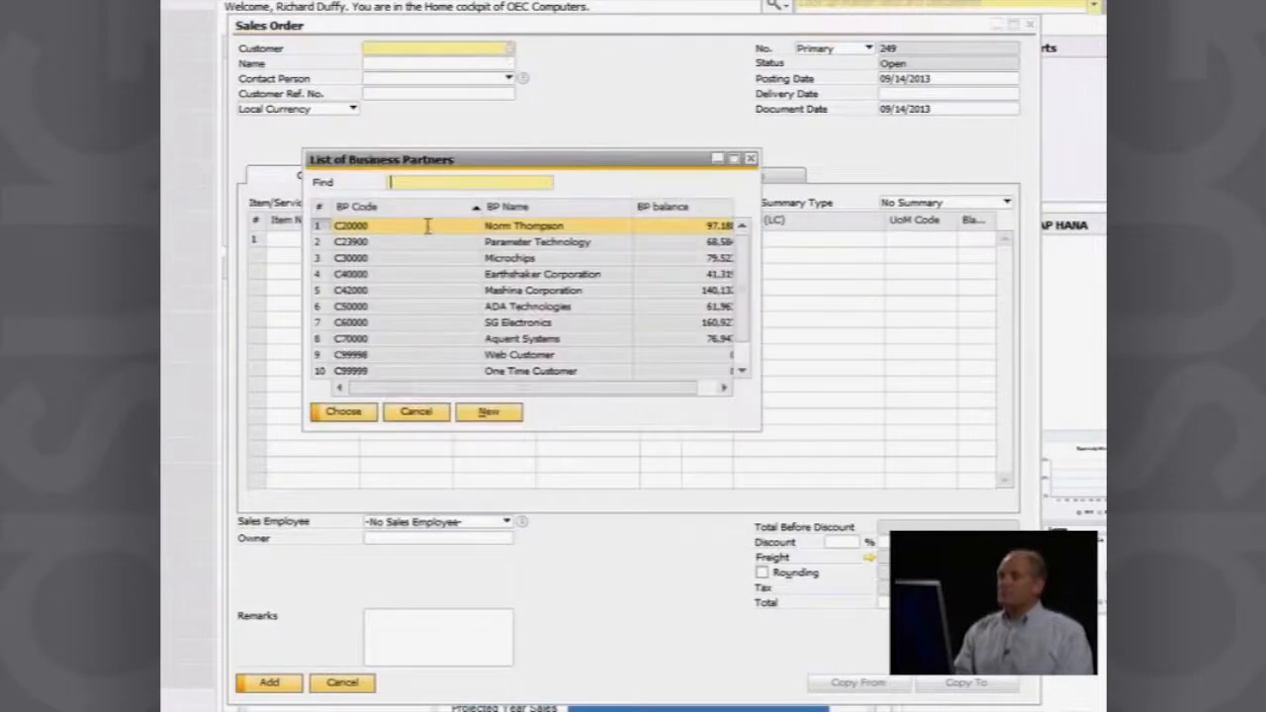
pyautogui.doubleClick(398, 275)
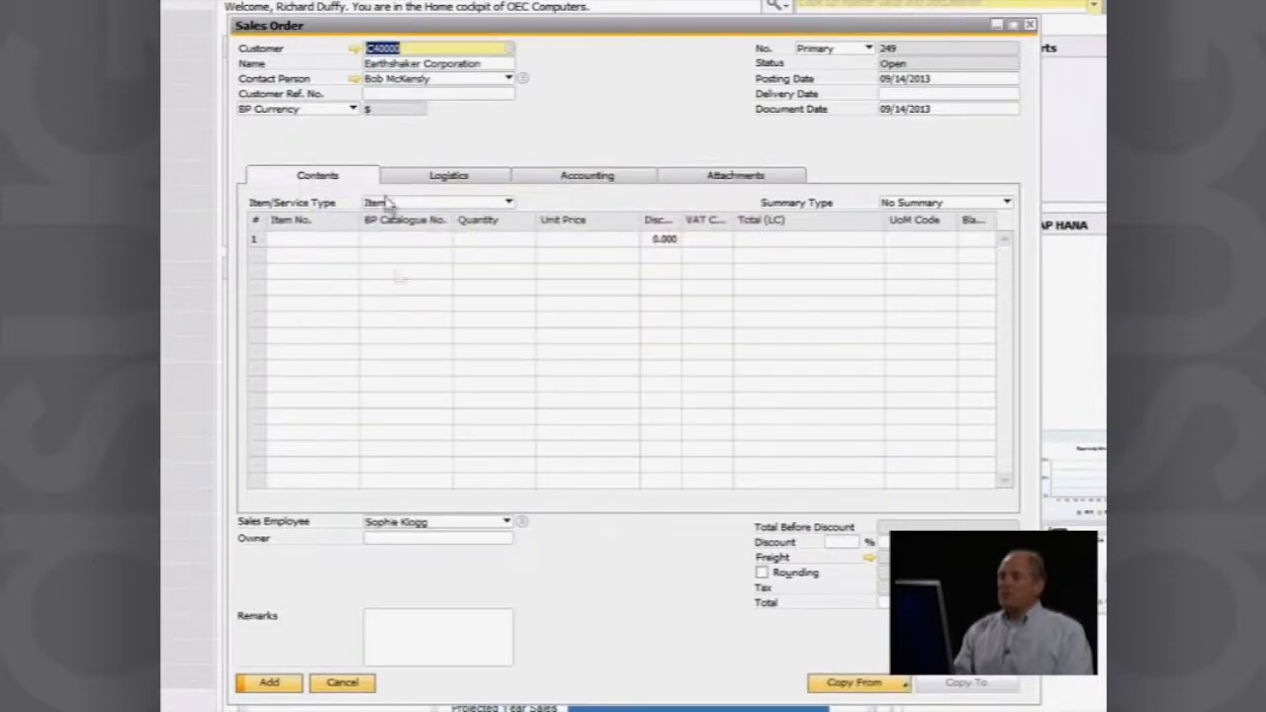
# Step: Add item A00001 (IBM Infoprint 1312) to the first order row with a quantity of 10
pyautogui.click(322, 239)
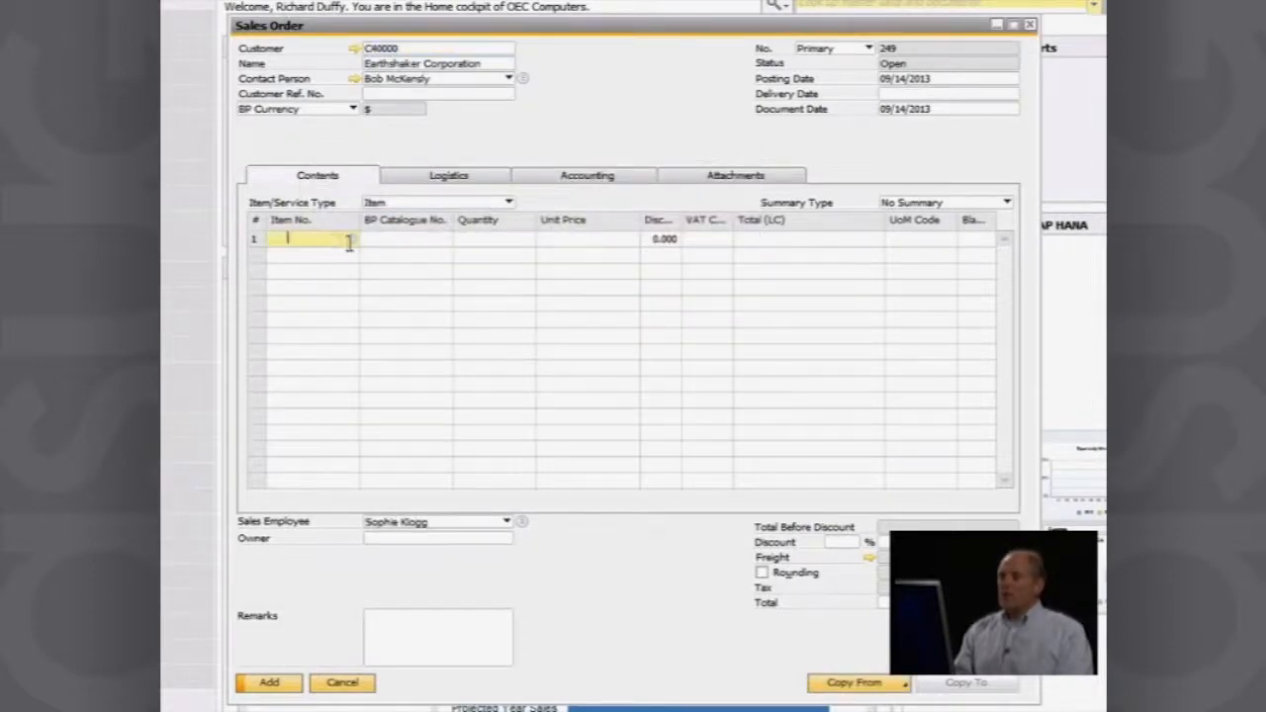
pyautogui.click(351, 239)
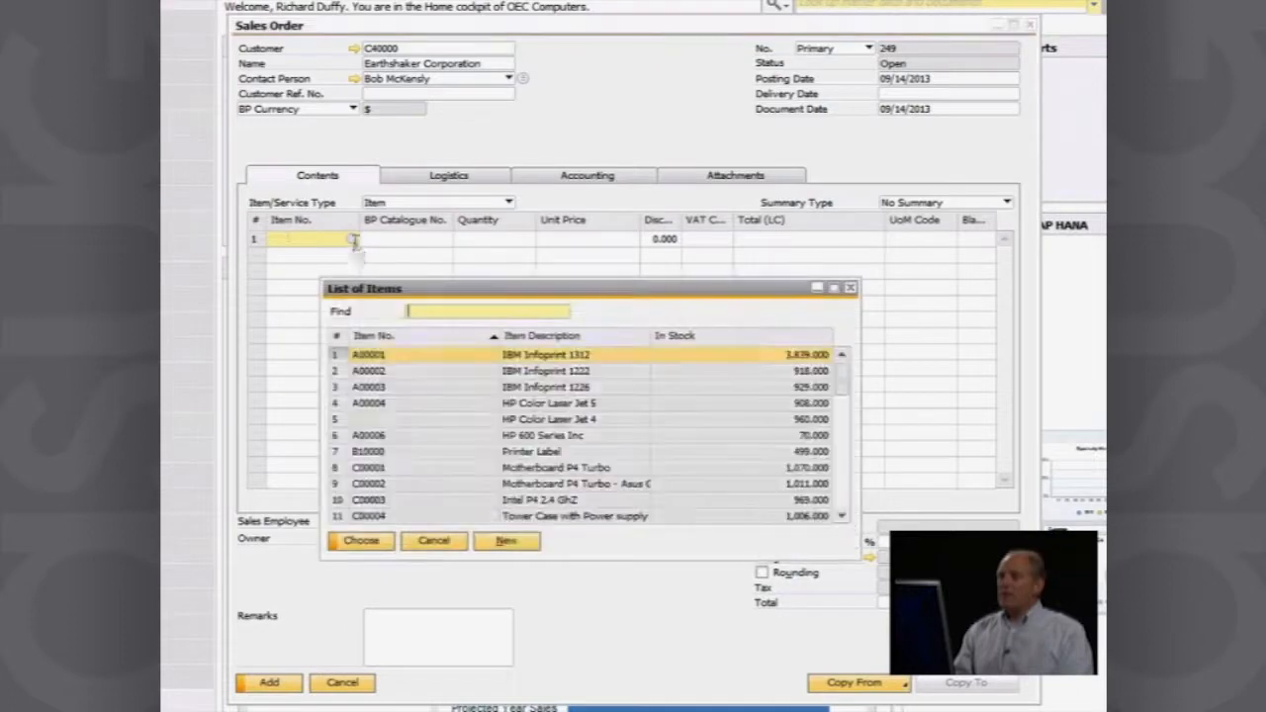
pyautogui.doubleClick(399, 358)
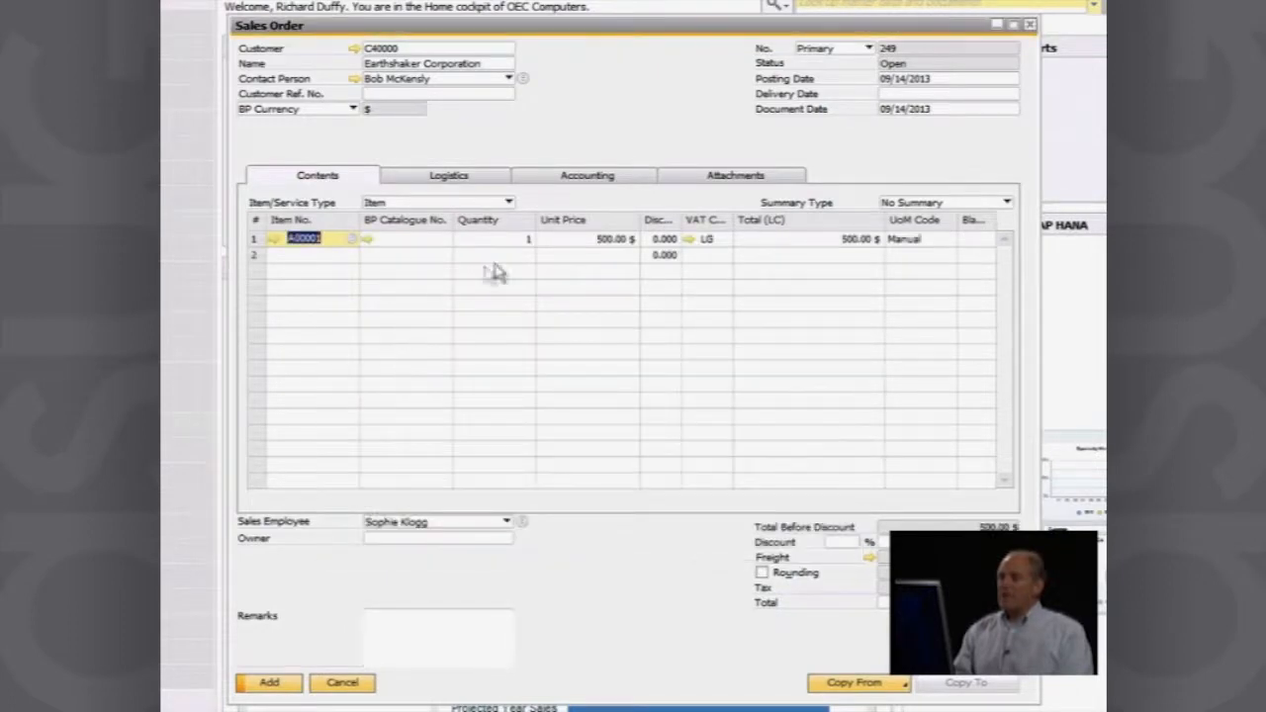
pyautogui.click(515, 242)
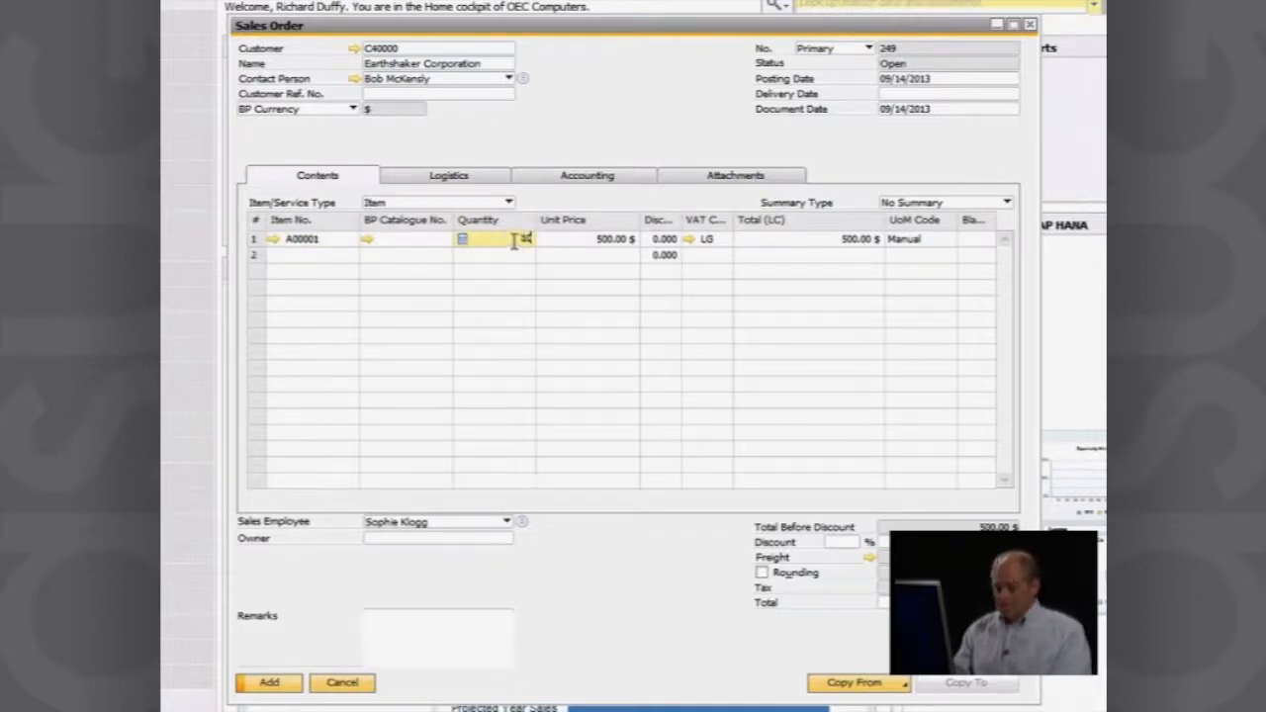
pyautogui.write('10')
pyautogui.press('Tab')
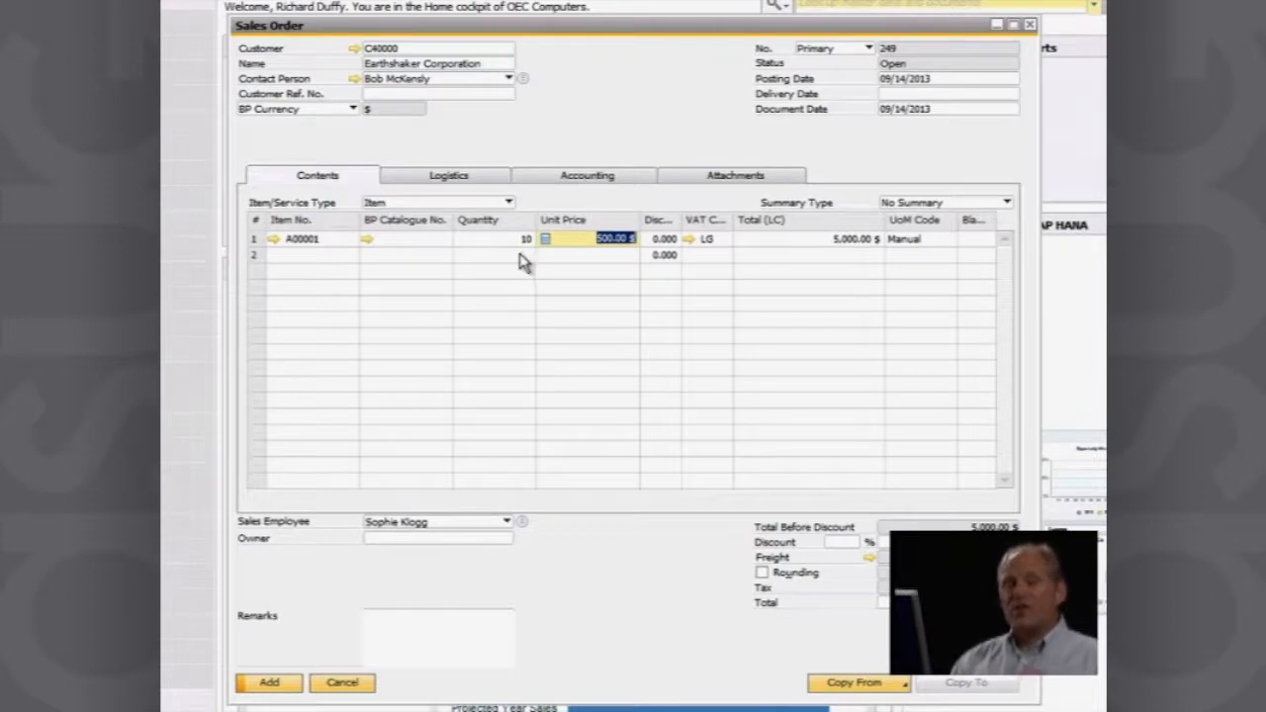
# Step: Check the gross profit calculation for the new sales order
pyautogui.rightClick(606, 248)
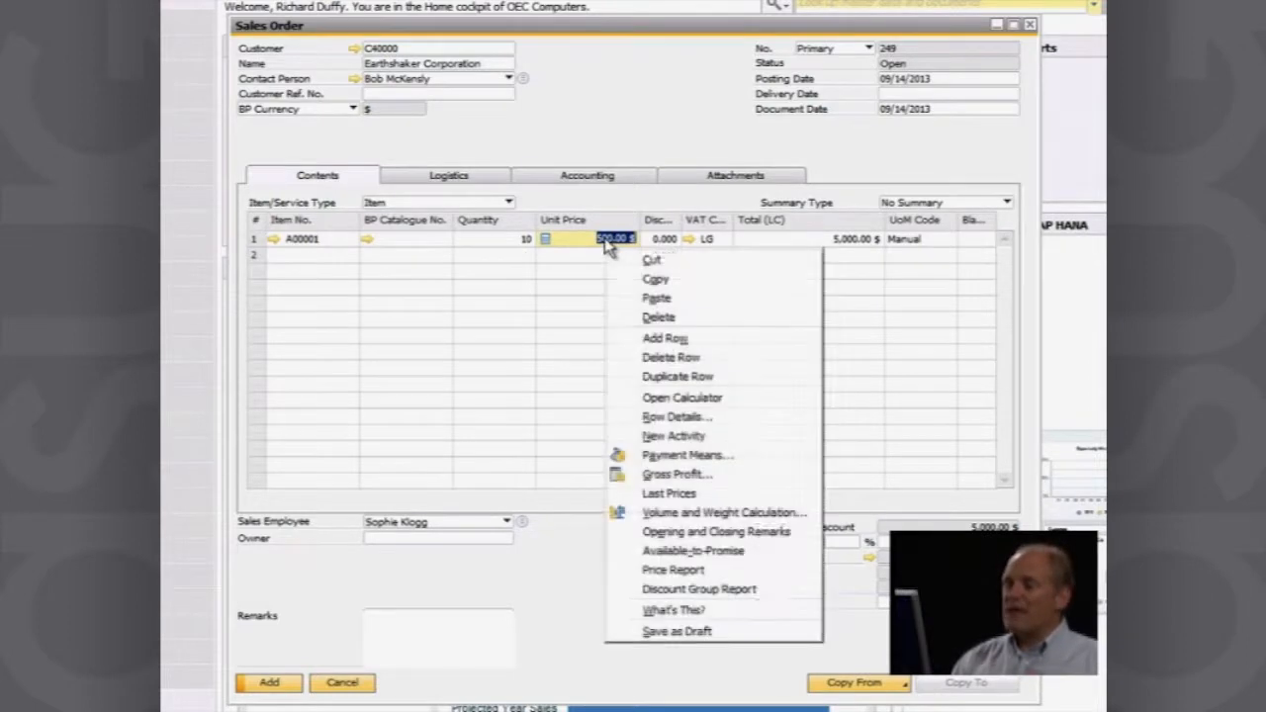
pyautogui.click(680, 475)
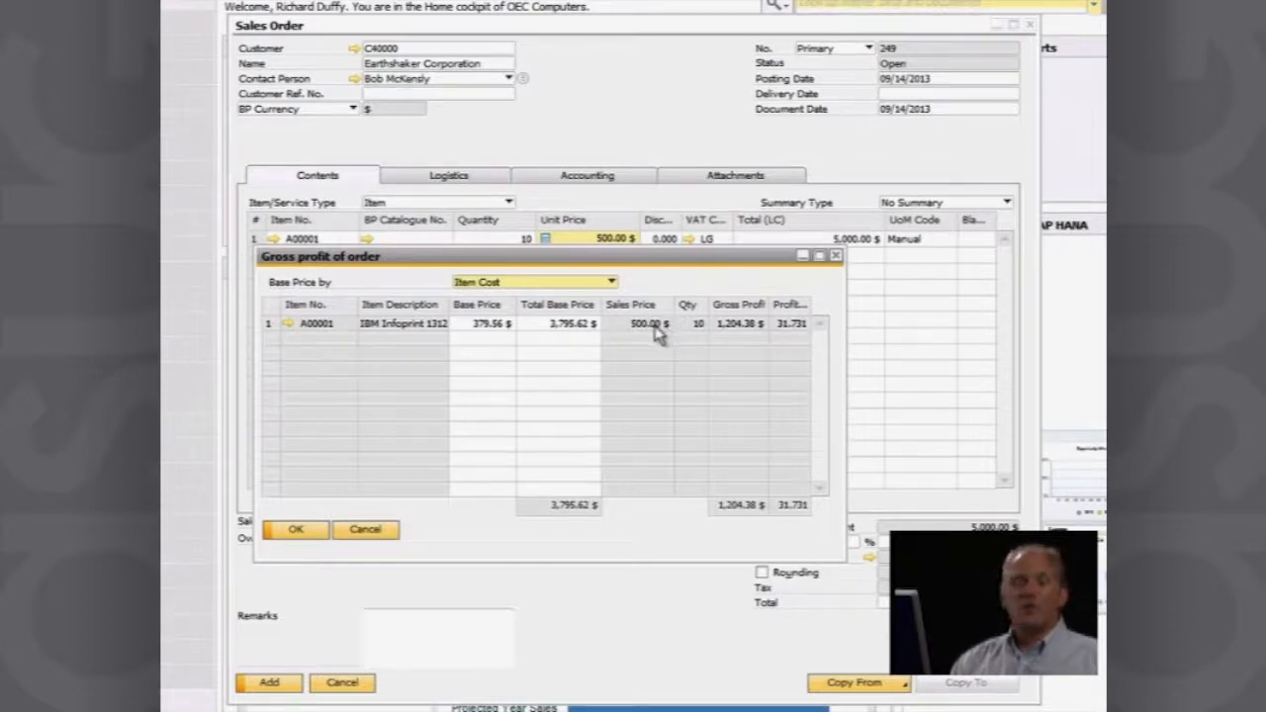
pyautogui.click(294, 530)
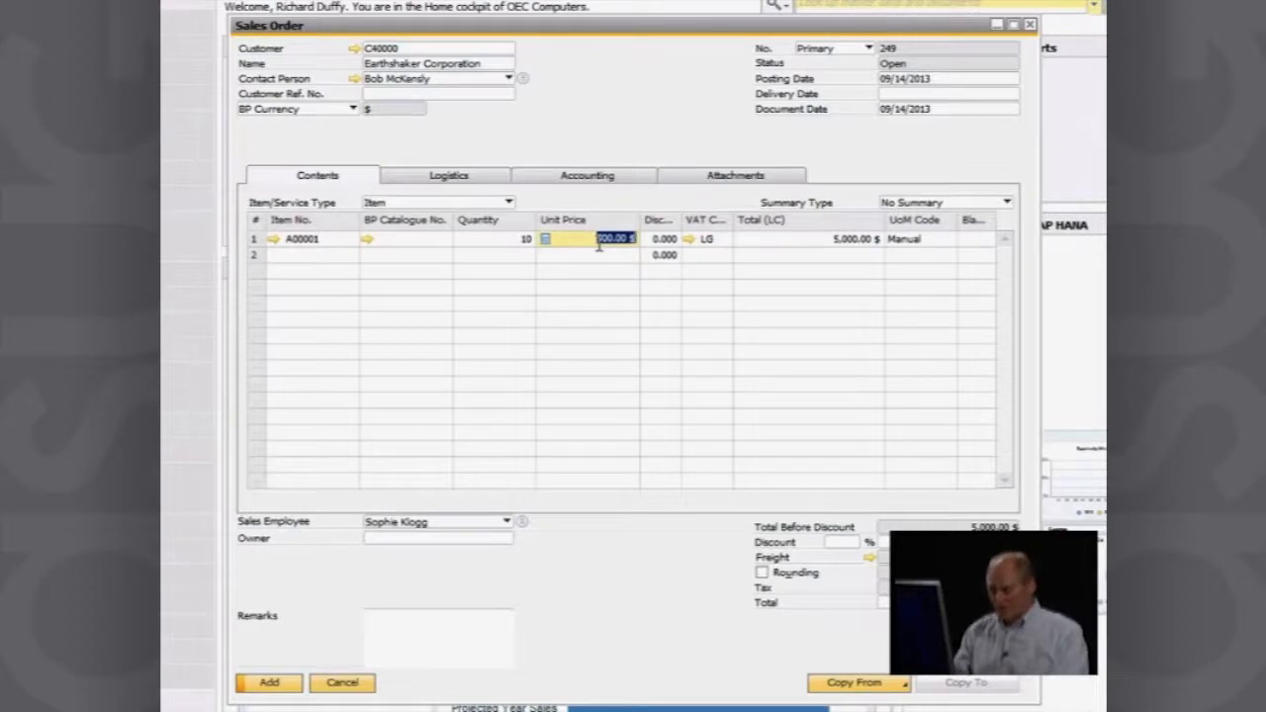
# Step: Set the unit price of item A00001 to 380.00 $ and submit the sales order
pyautogui.write('3800')
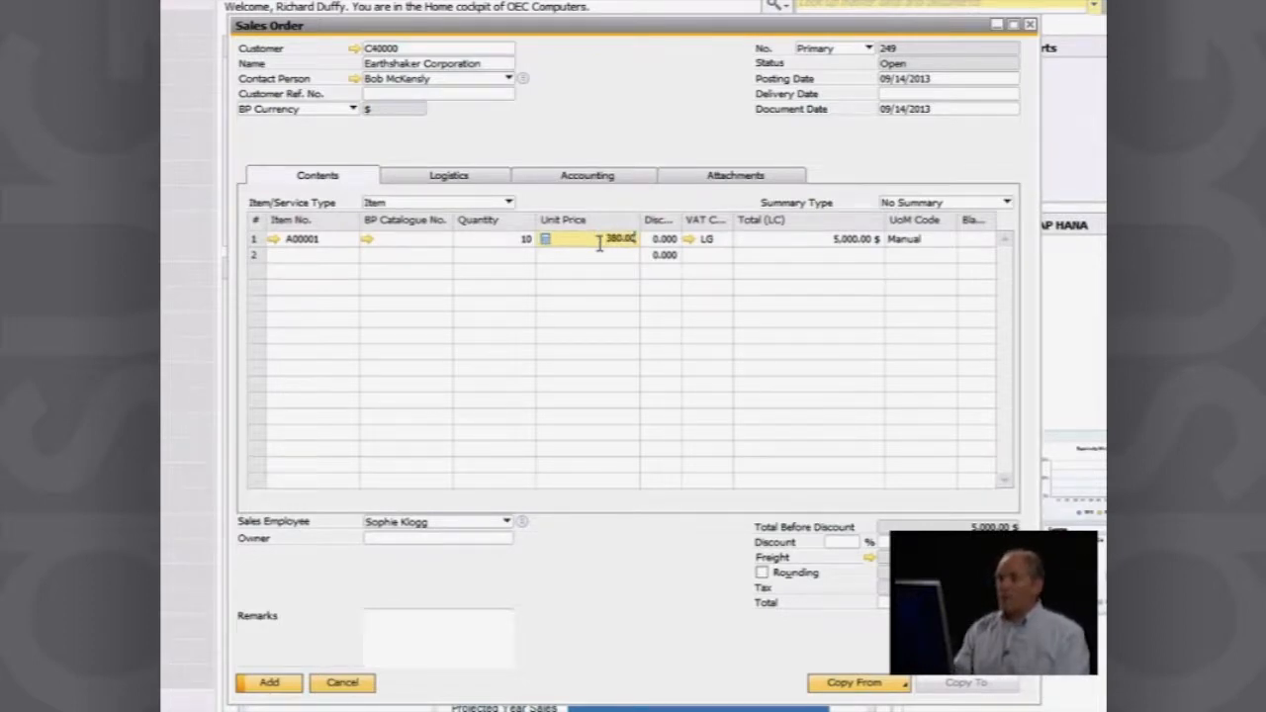
pyautogui.press('Tab')
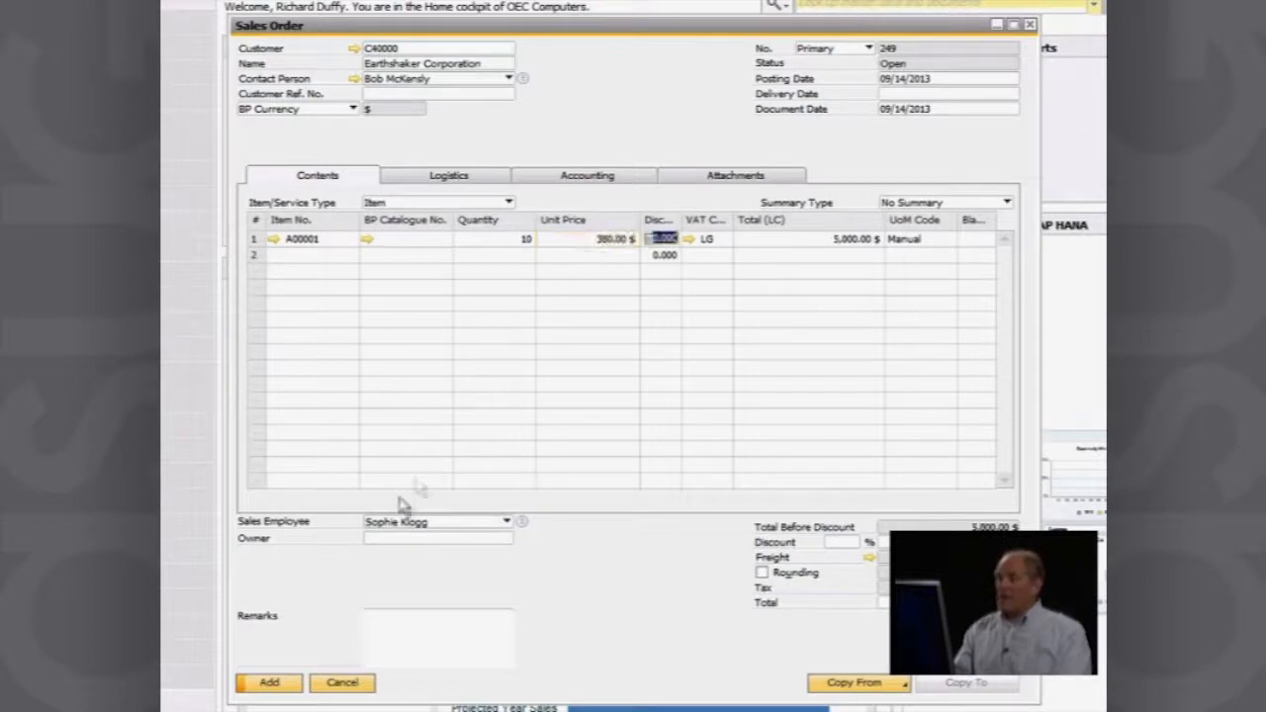
pyautogui.click(269, 683)
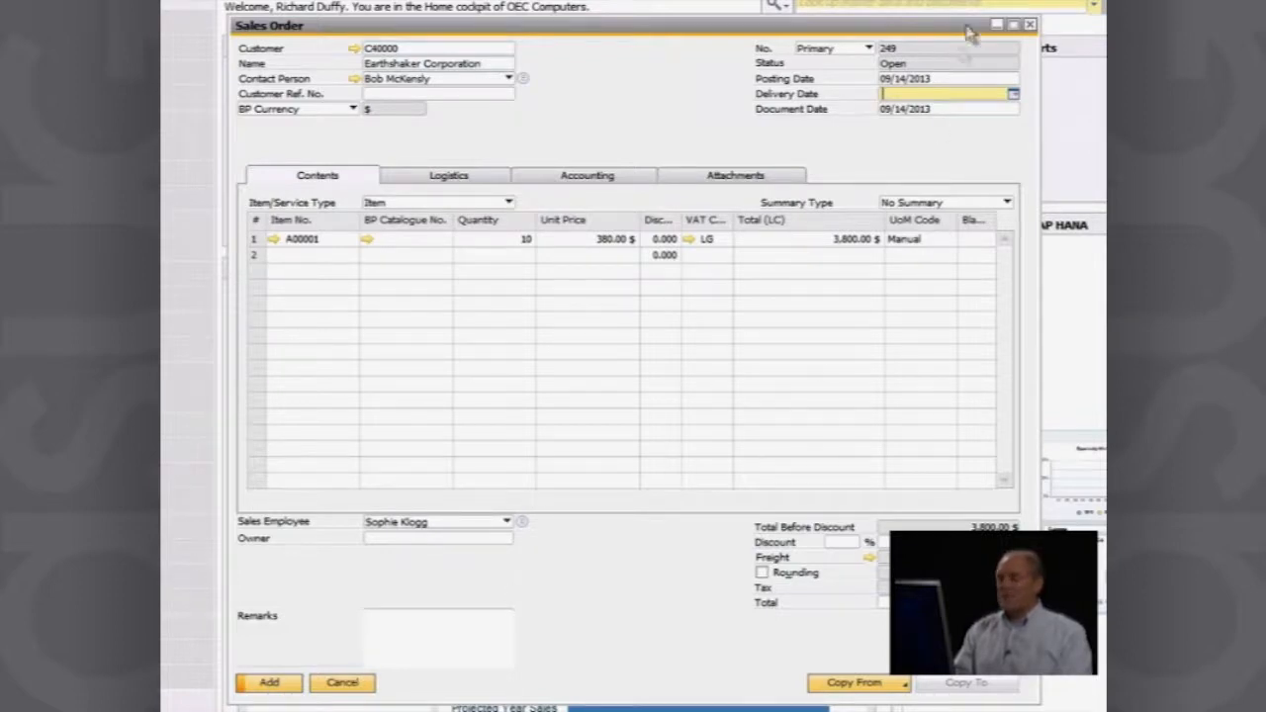
# Step: Set the delivery date to 09/14/2013, update the existing rows with it, and add the sales order
pyautogui.write('14')
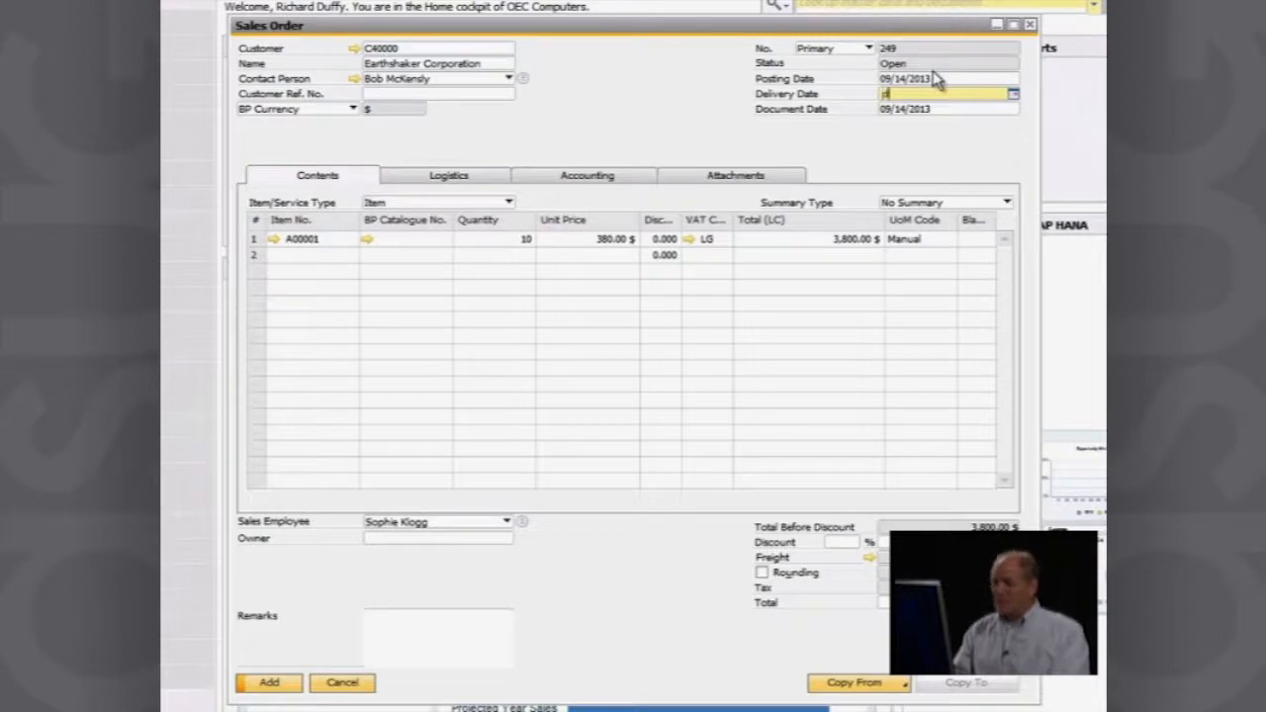
pyautogui.press('Tab')
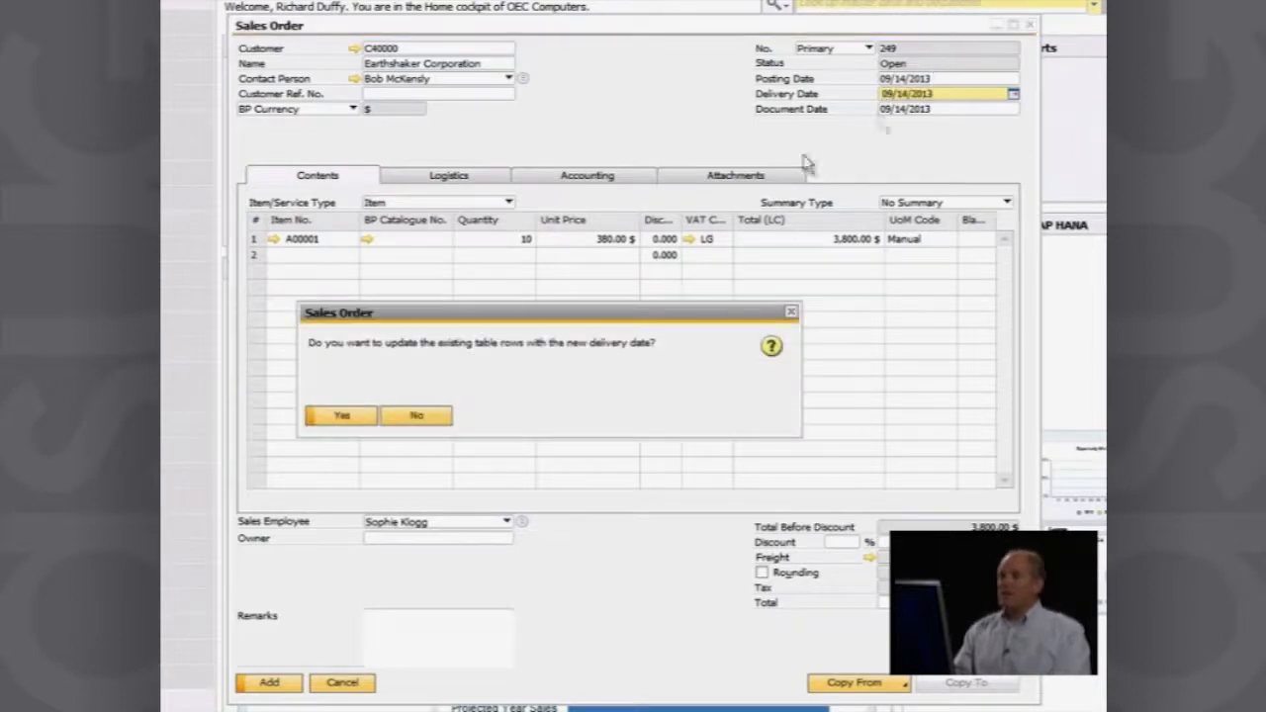
pyautogui.click(323, 423)
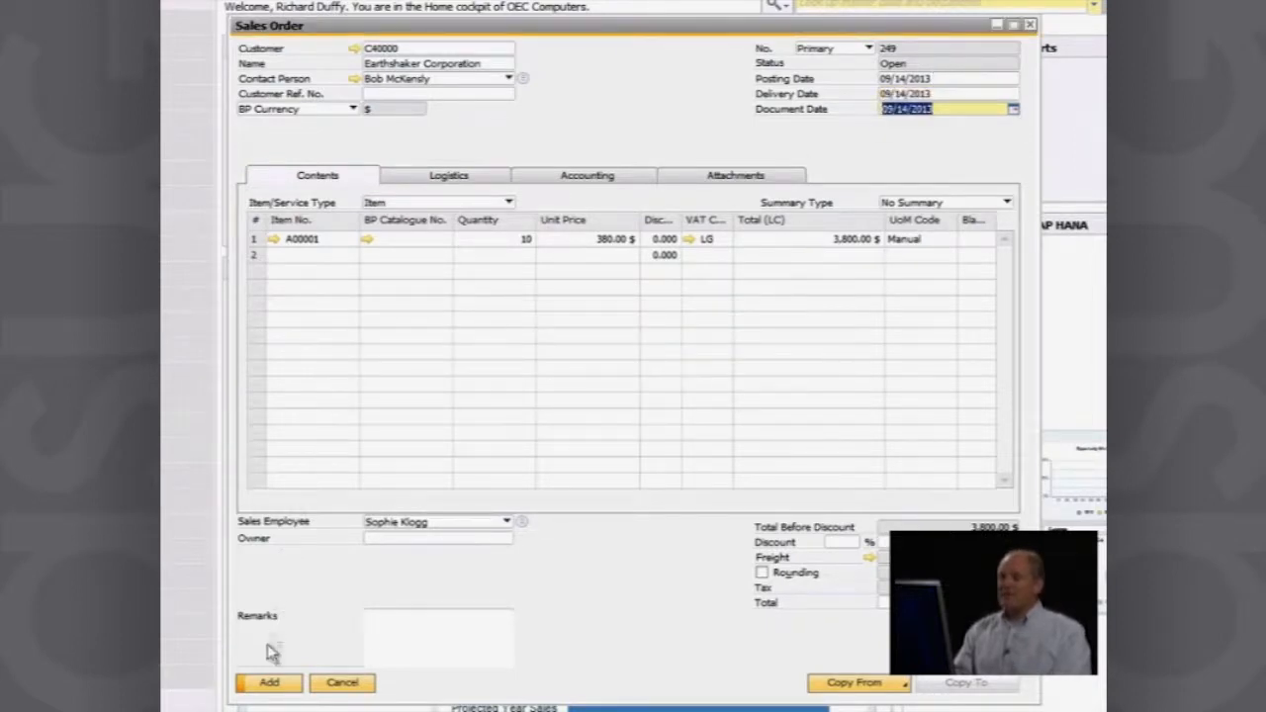
pyautogui.click(272, 682)
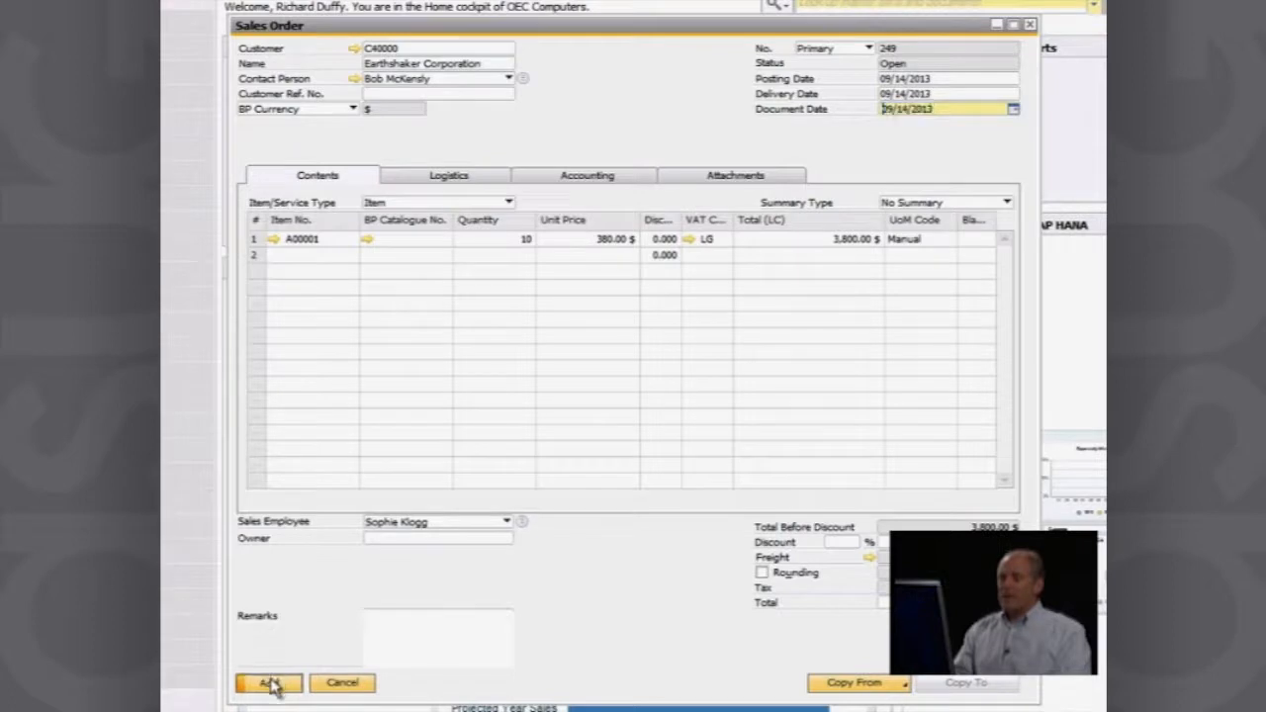
pyautogui.click(272, 682)
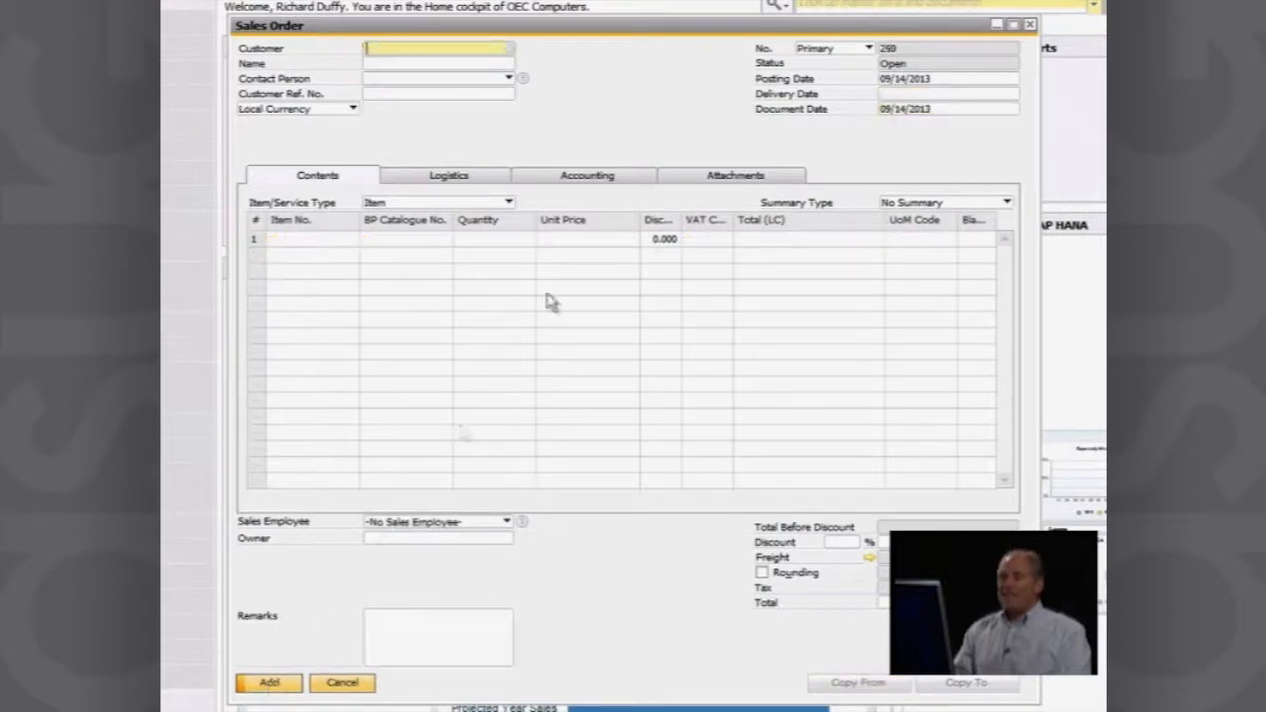
pyautogui.click(1030, 24)
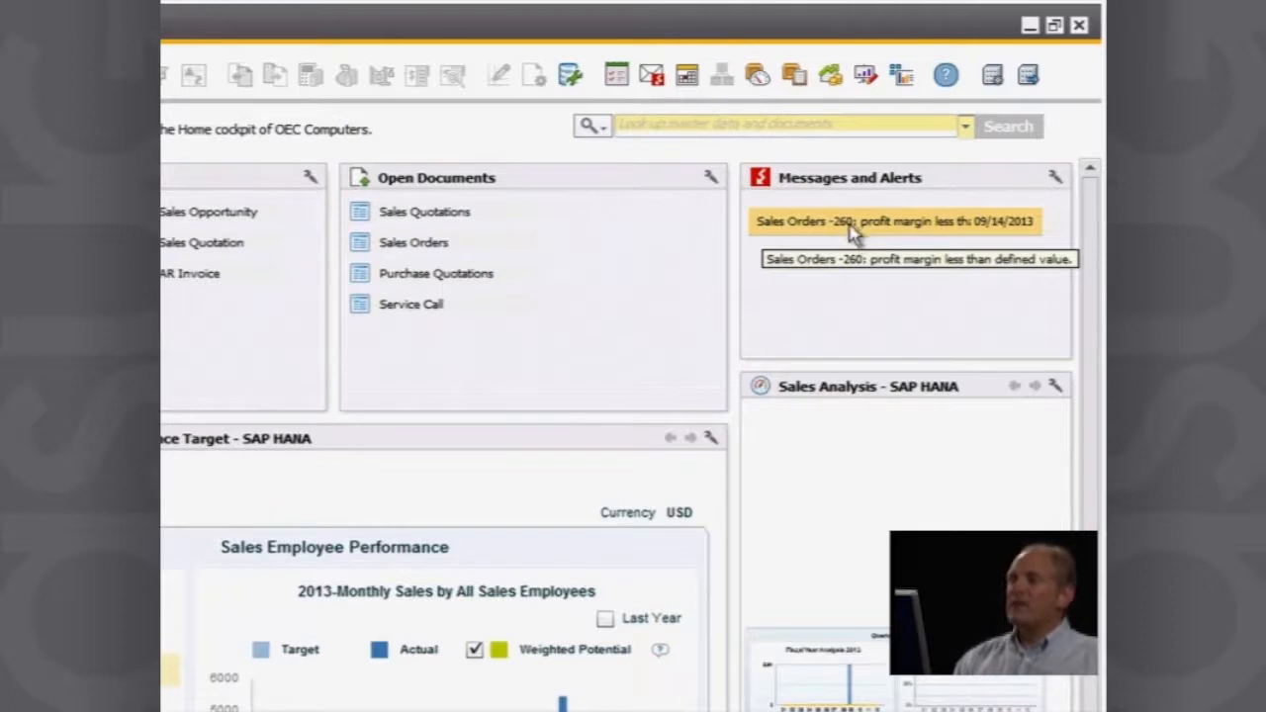
# Step: Open the profit margin alert and its linked sales order, and examine that order's gross profit
pyautogui.doubleClick(852, 229)
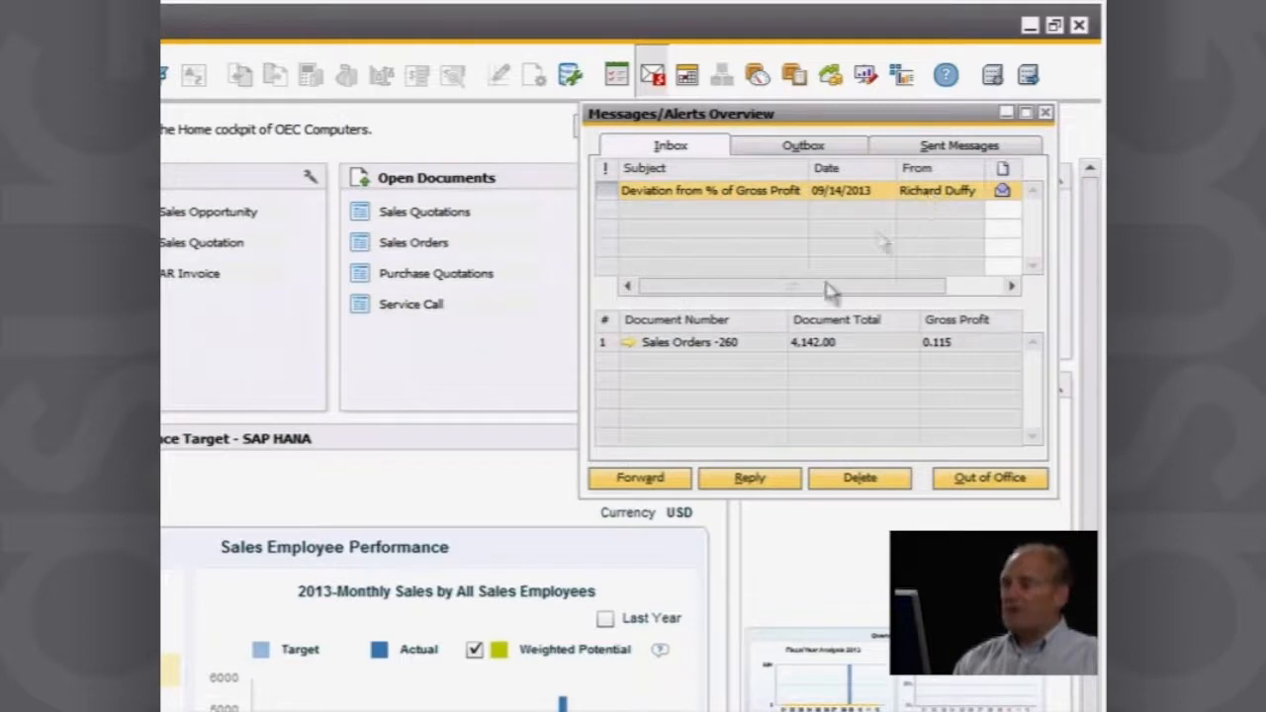
pyautogui.click(628, 346)
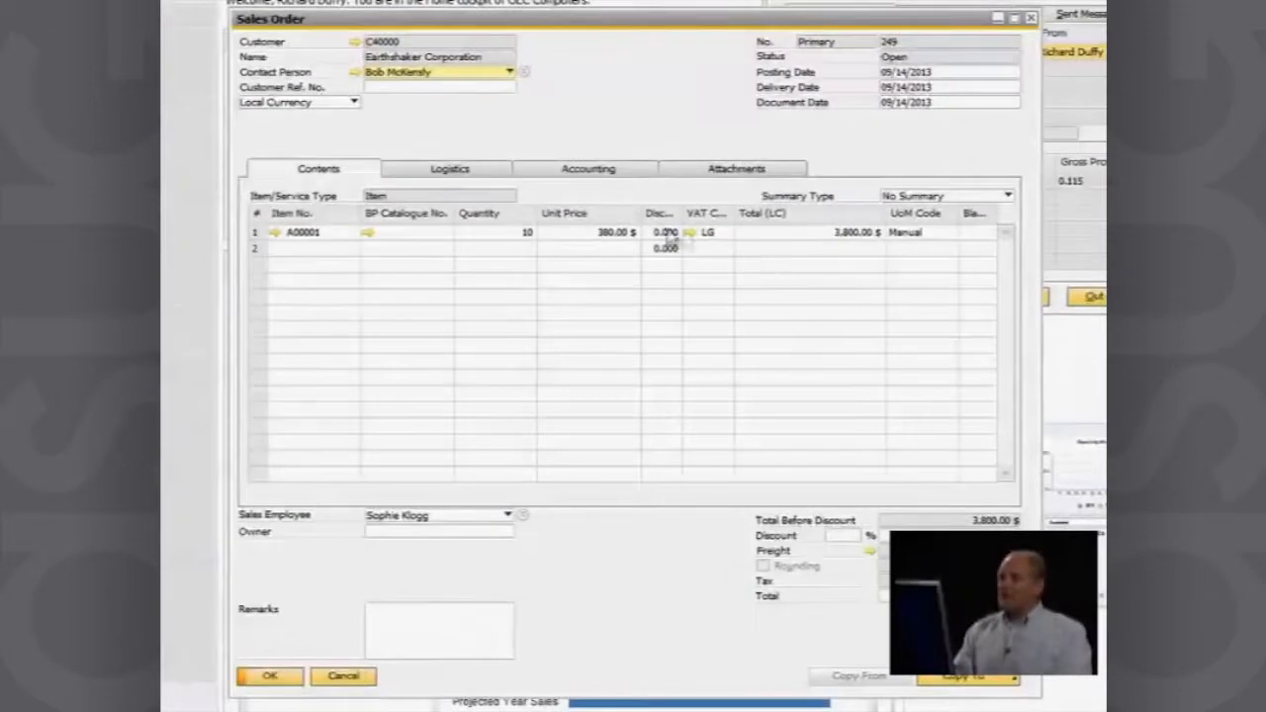
pyautogui.click(571, 230)
pyautogui.rightClick(572, 237)
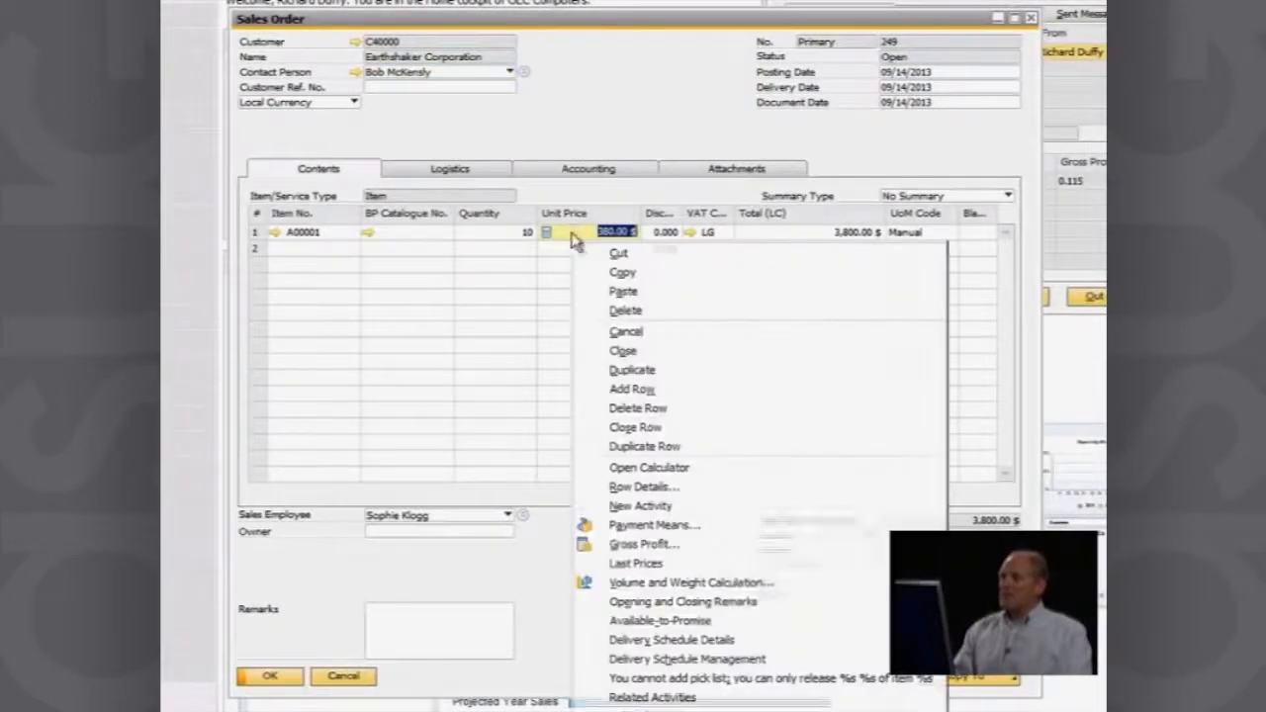
pyautogui.click(641, 545)
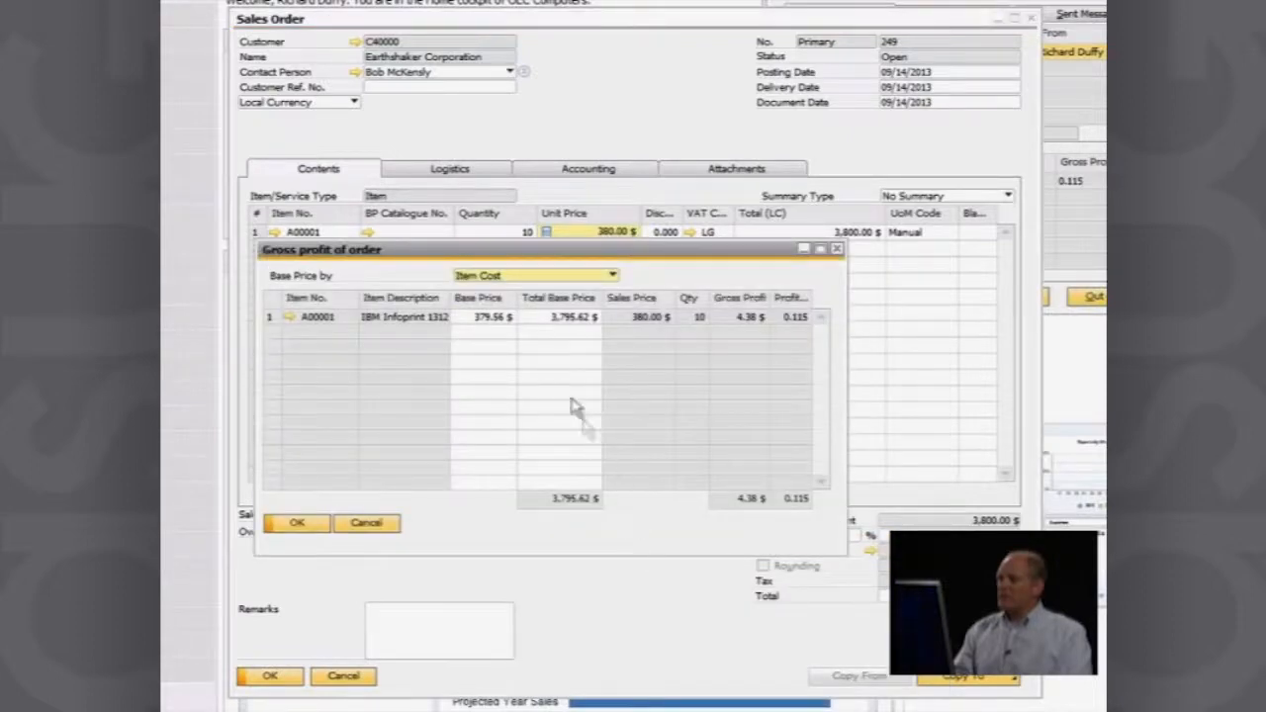